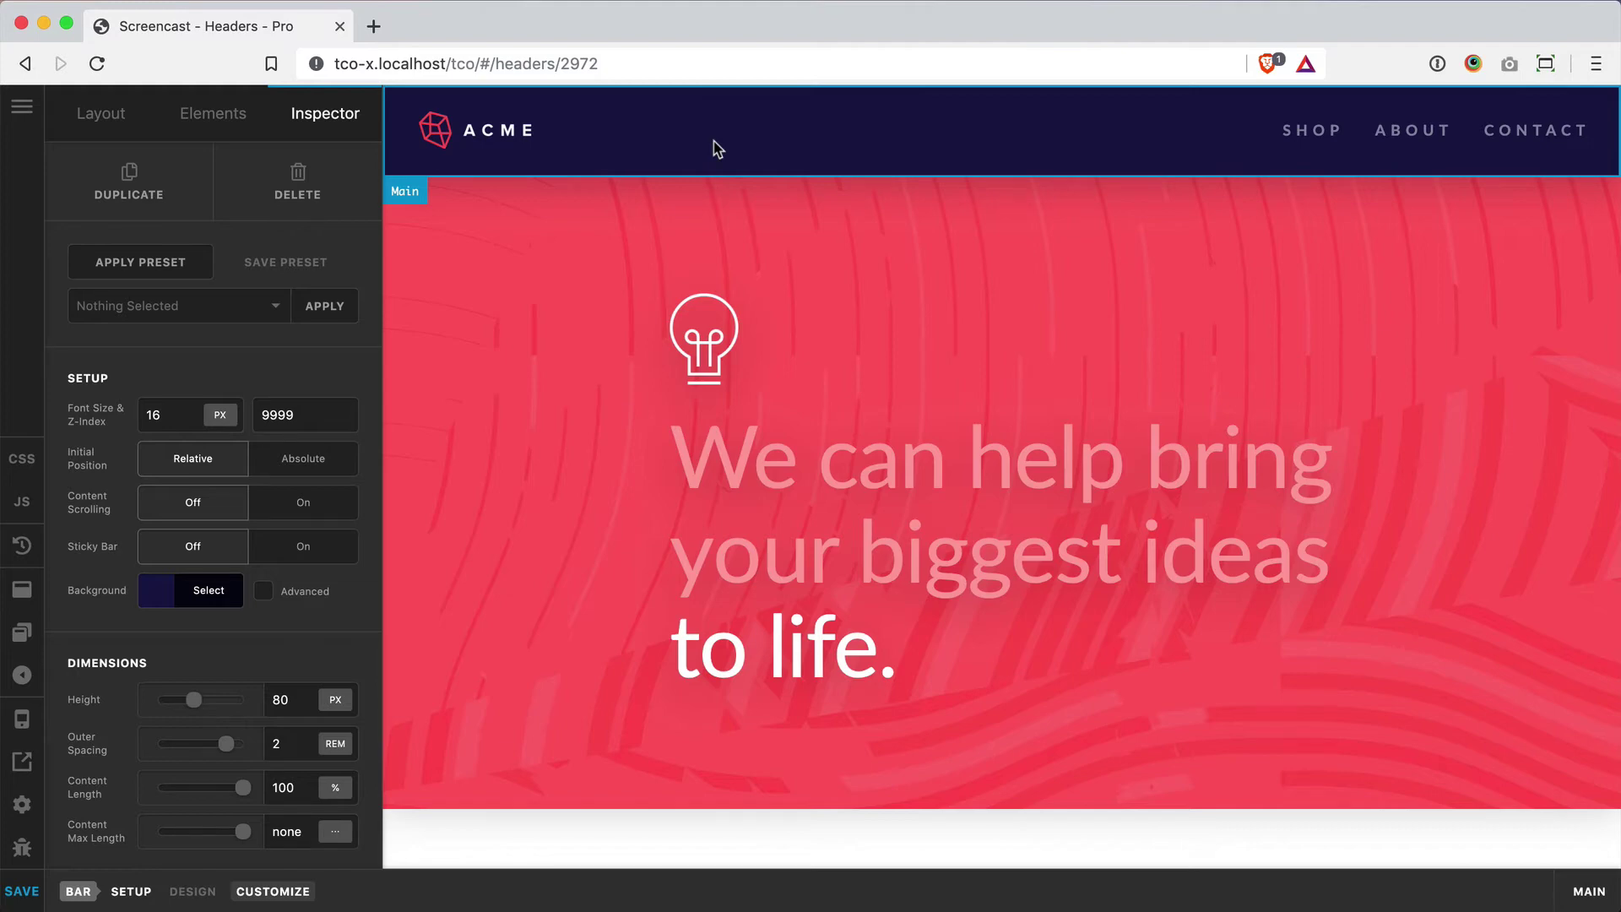
Set the header bar's Initial Position to Absolute so the red hero slides underneath.
click(300, 472)
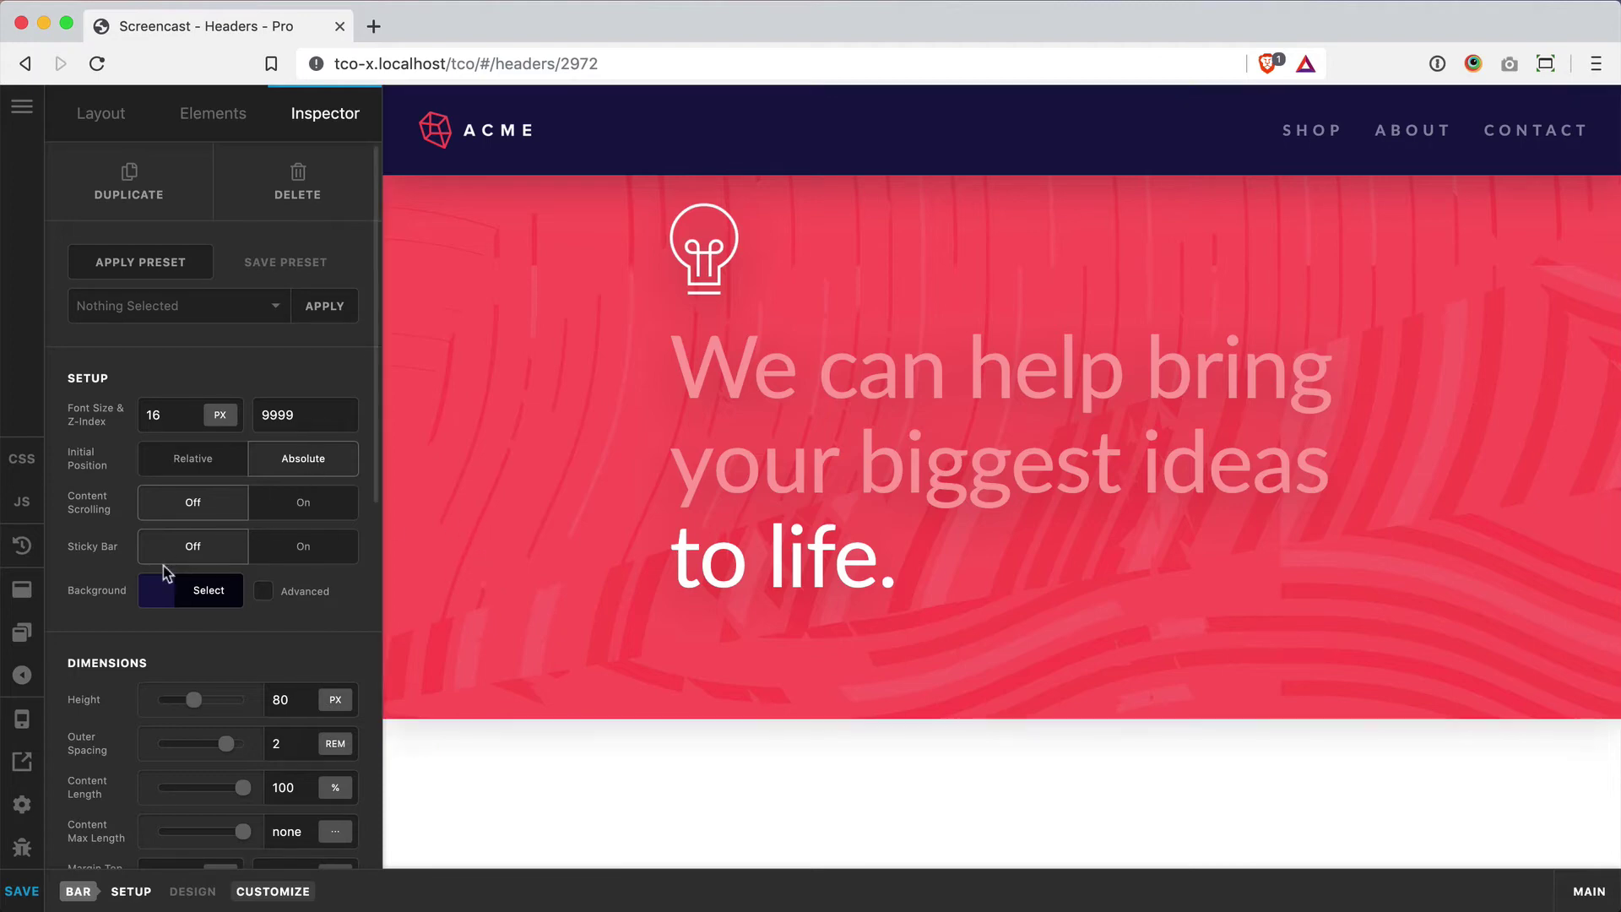
scroll(167, 574, down, 3)
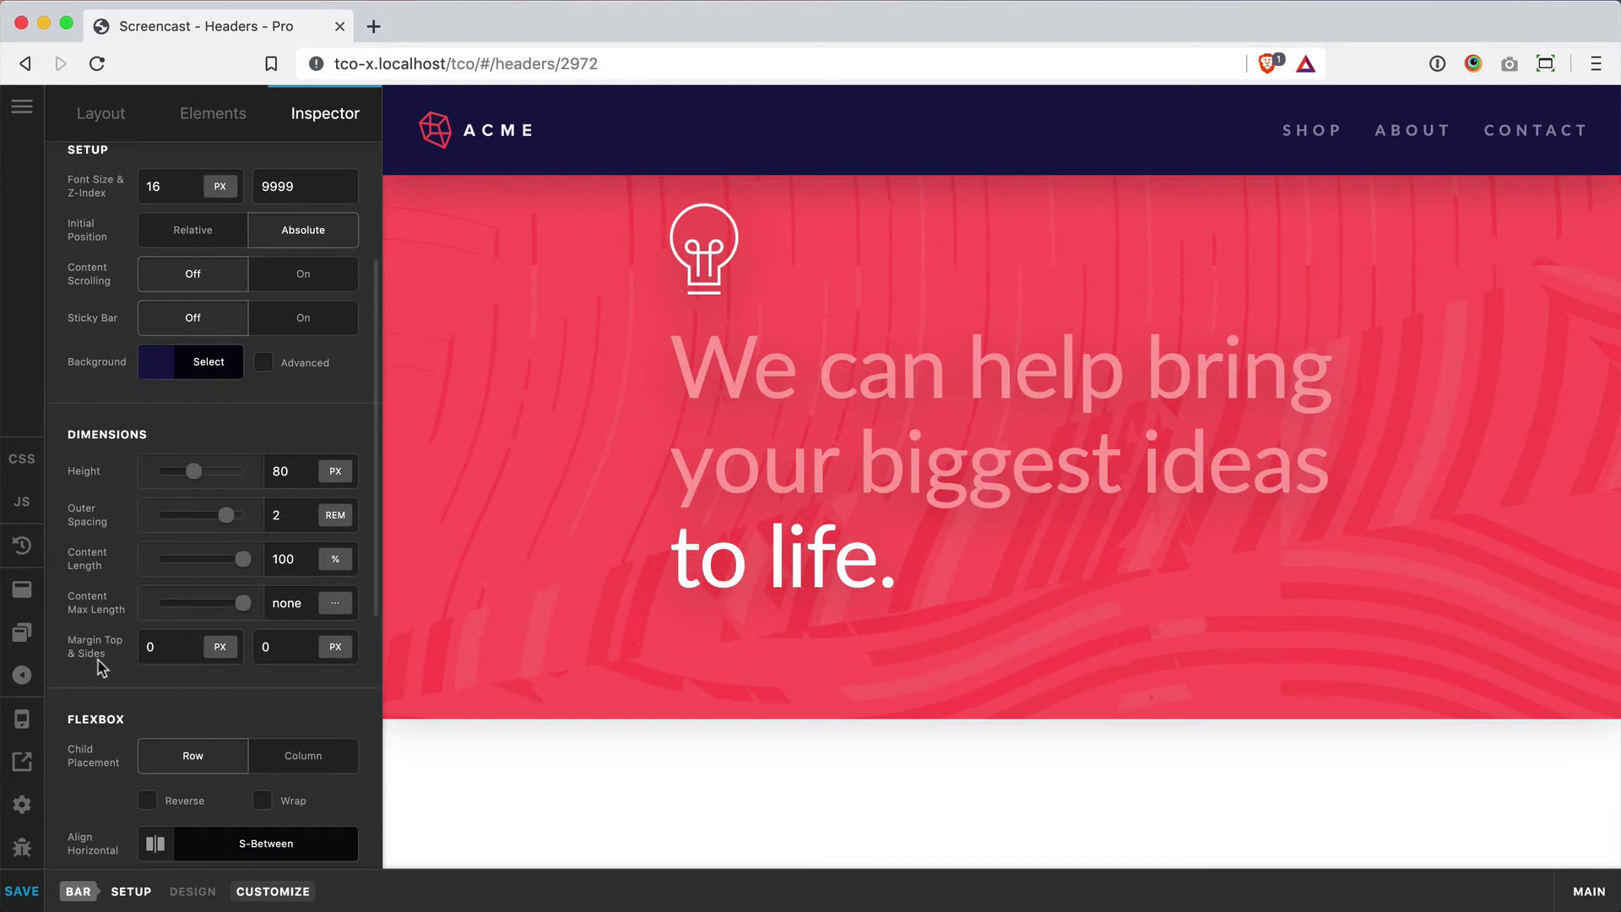
click(167, 637)
Give the ACME header bar 30px top margin and 30px side margins.
double_click(156, 645)
key(Left)
text(3)
click(264, 646)
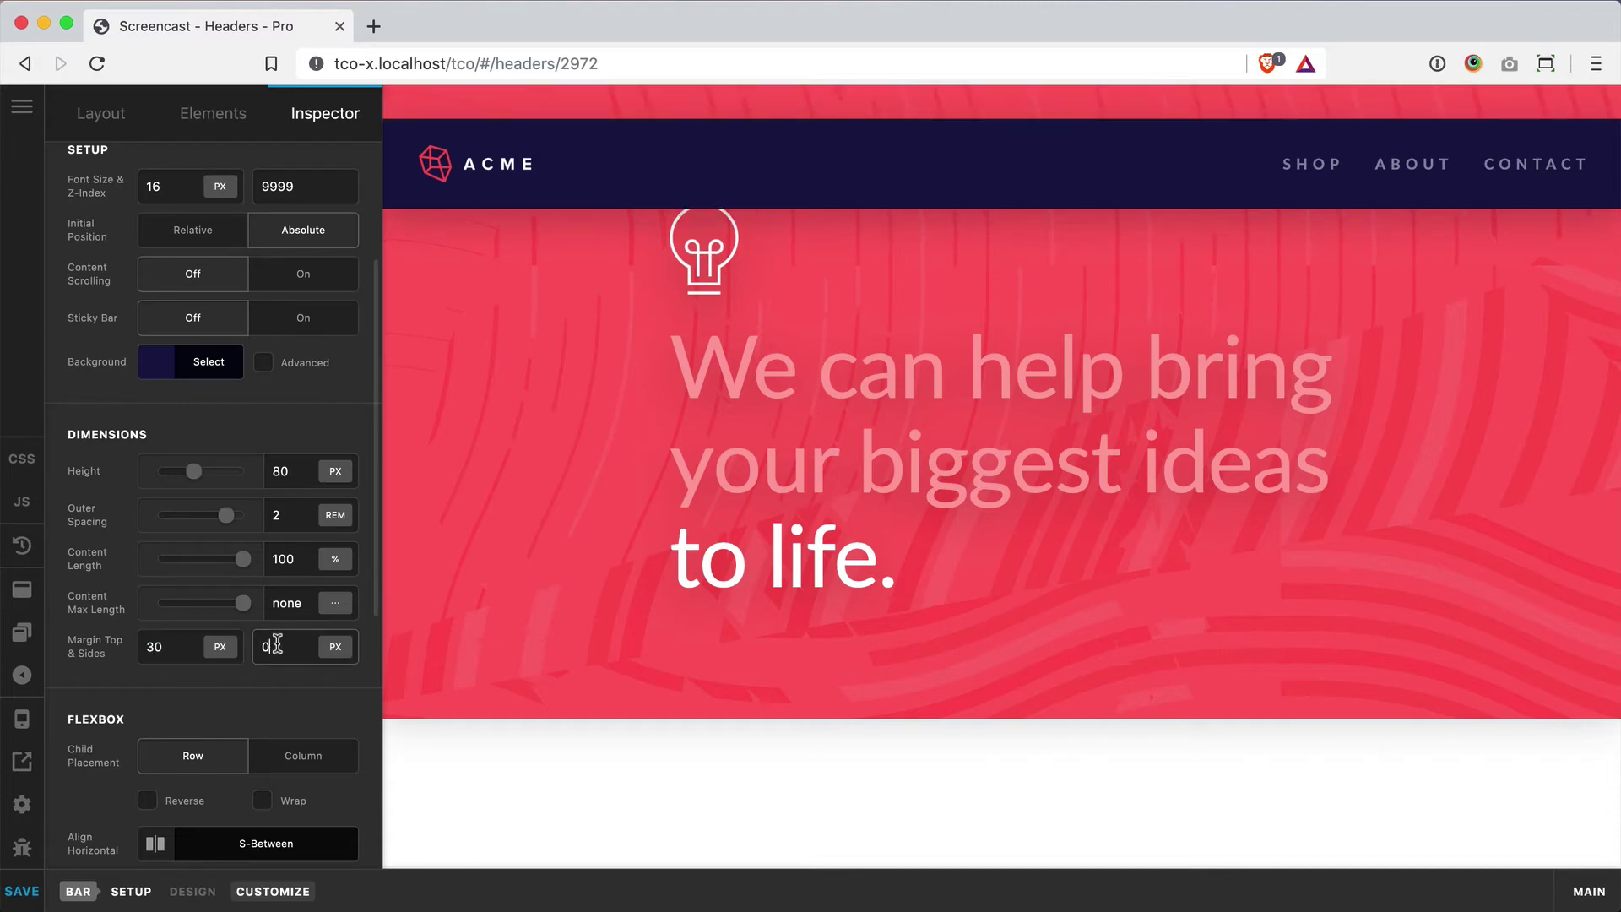
text(3)
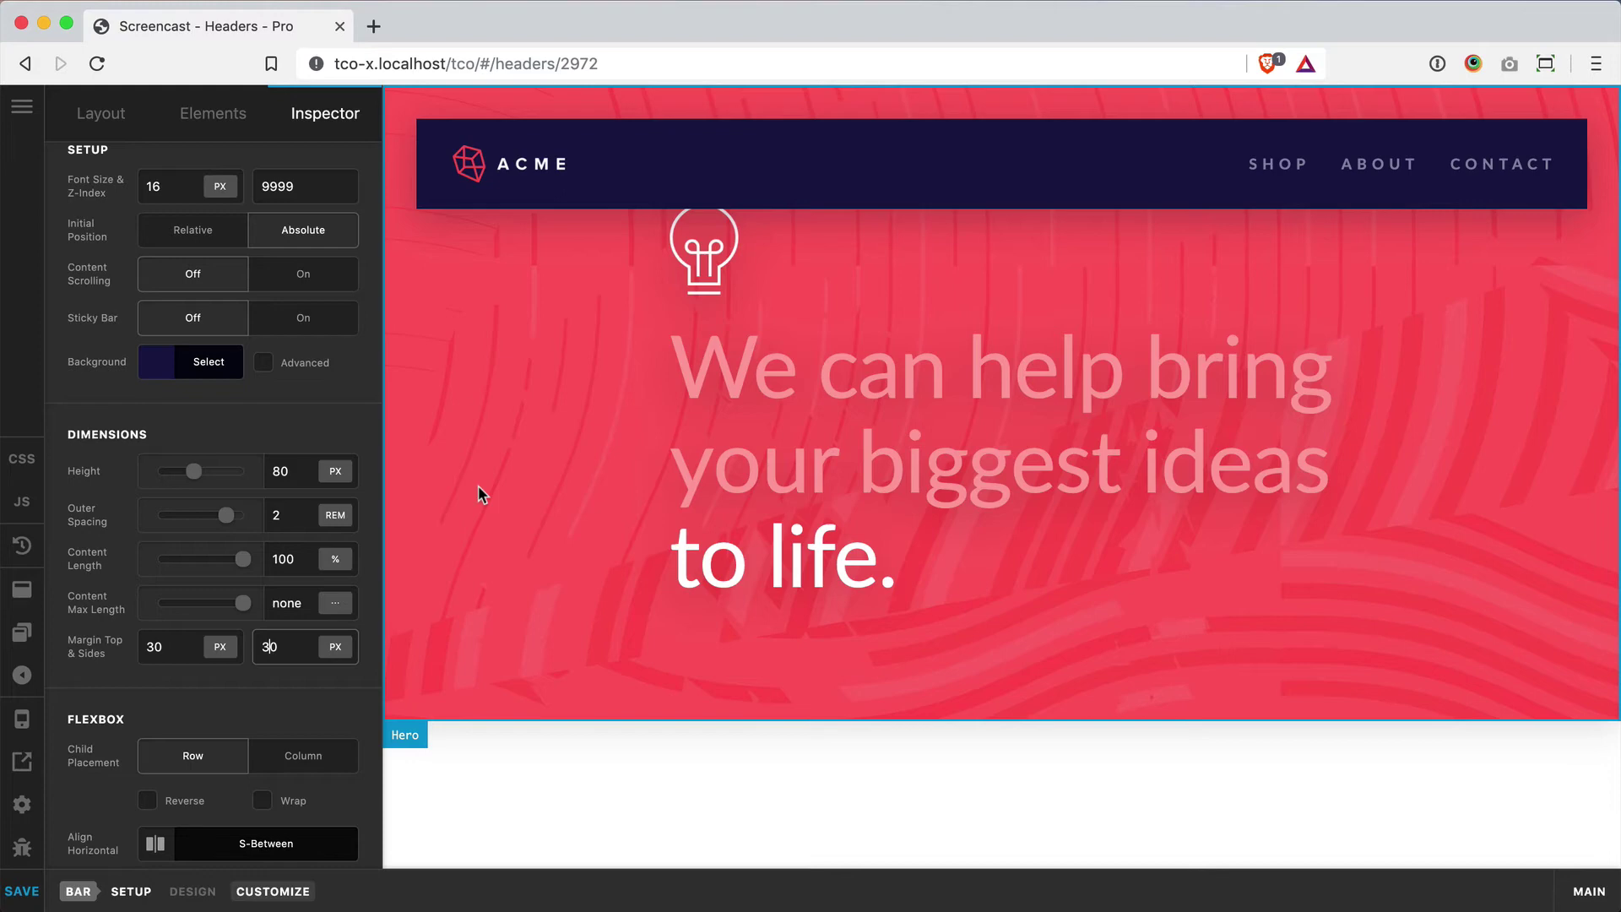
click(154, 646)
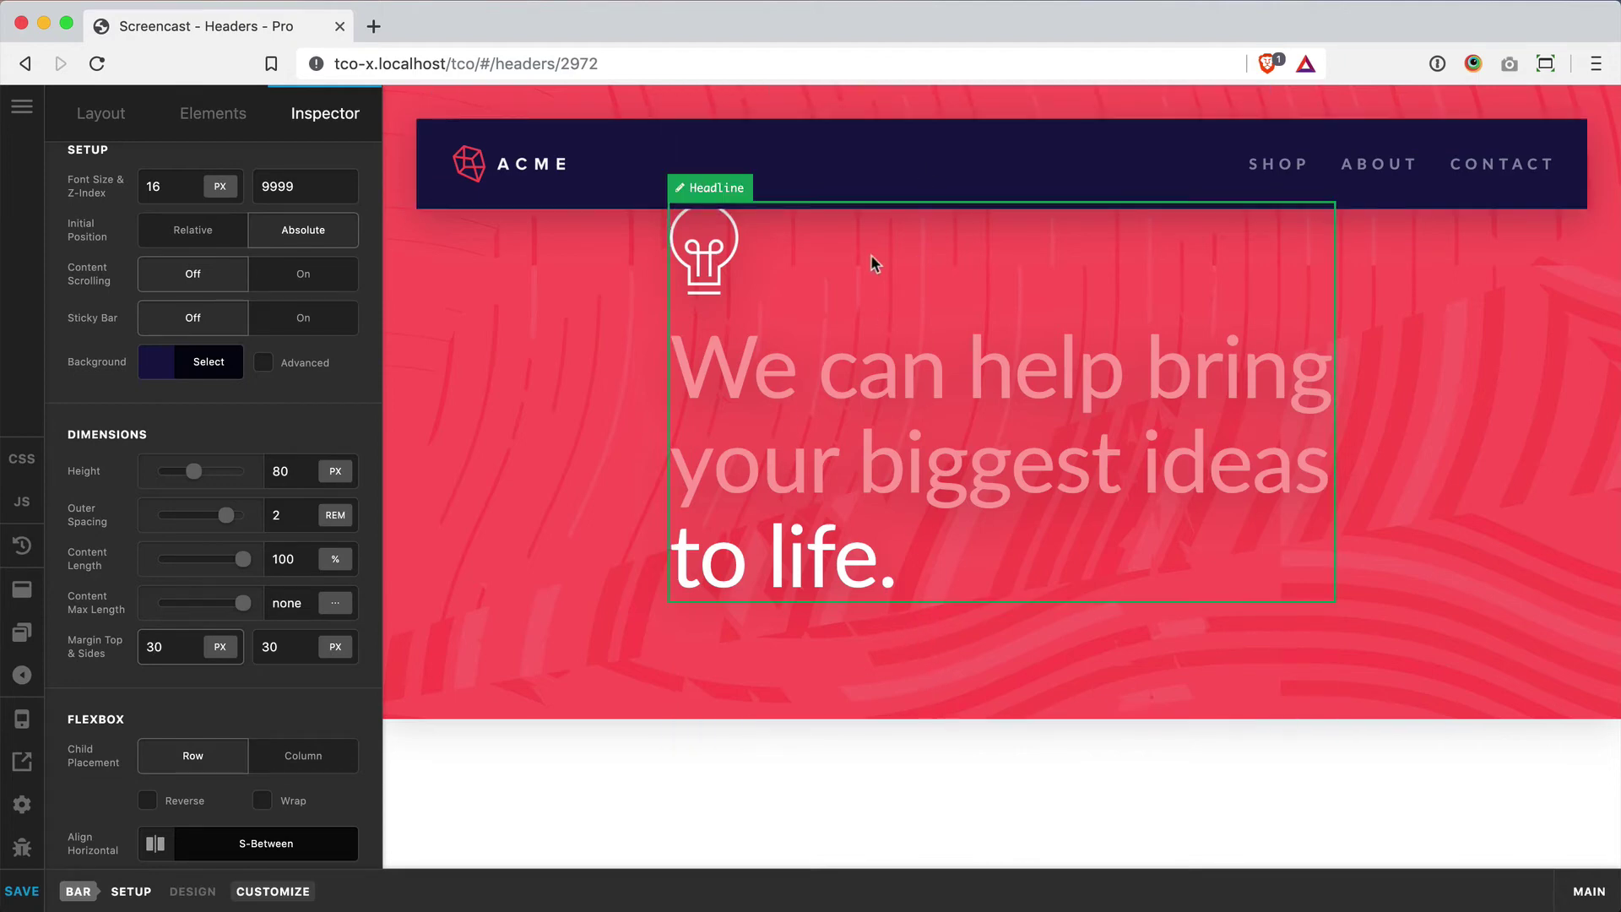
Change the hero container's top padding to a calc() value of 6rem plus 110px.
click(904, 665)
scroll(140, 642, down, 5)
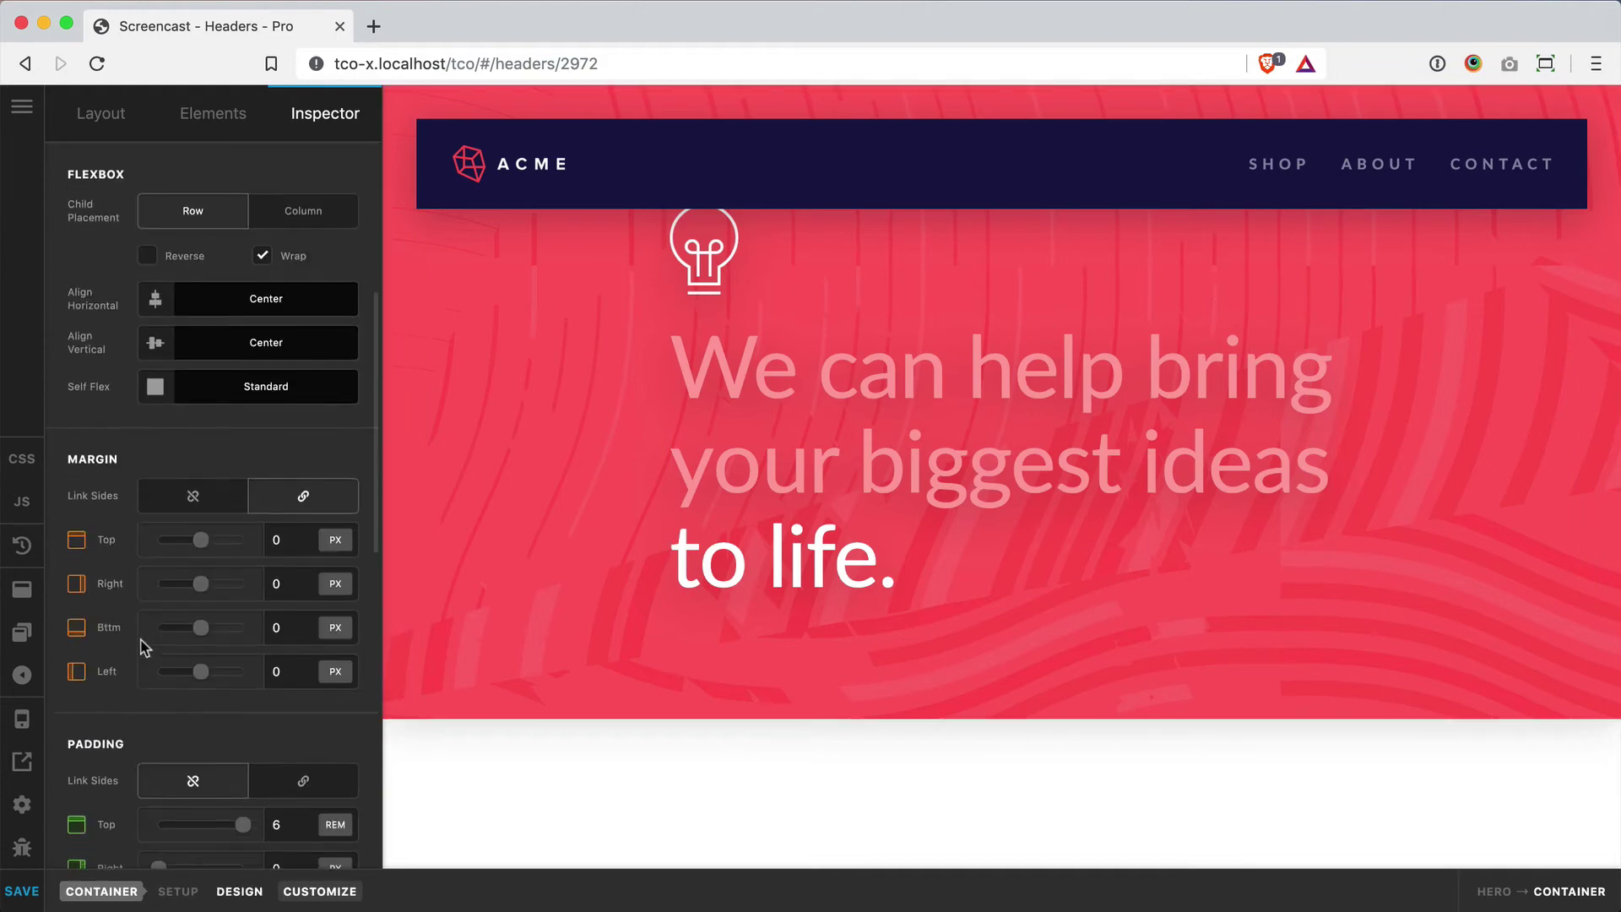
scroll(145, 647, down, 5)
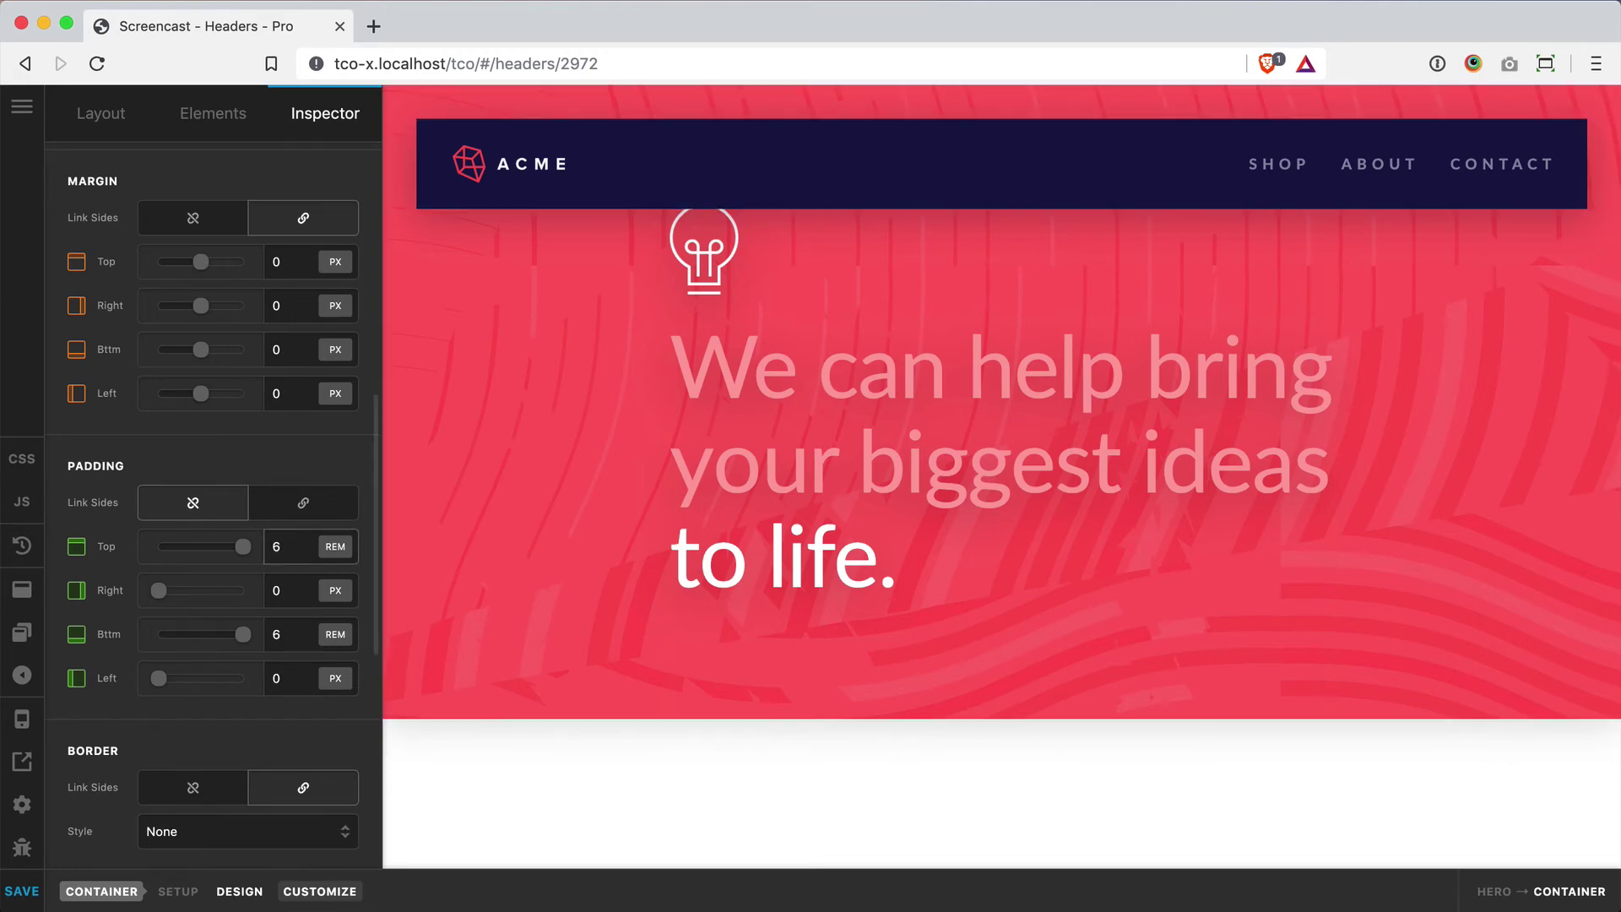
double_click(275, 546)
text(cal())
text(6rem)
text( + 1)
text(10px)
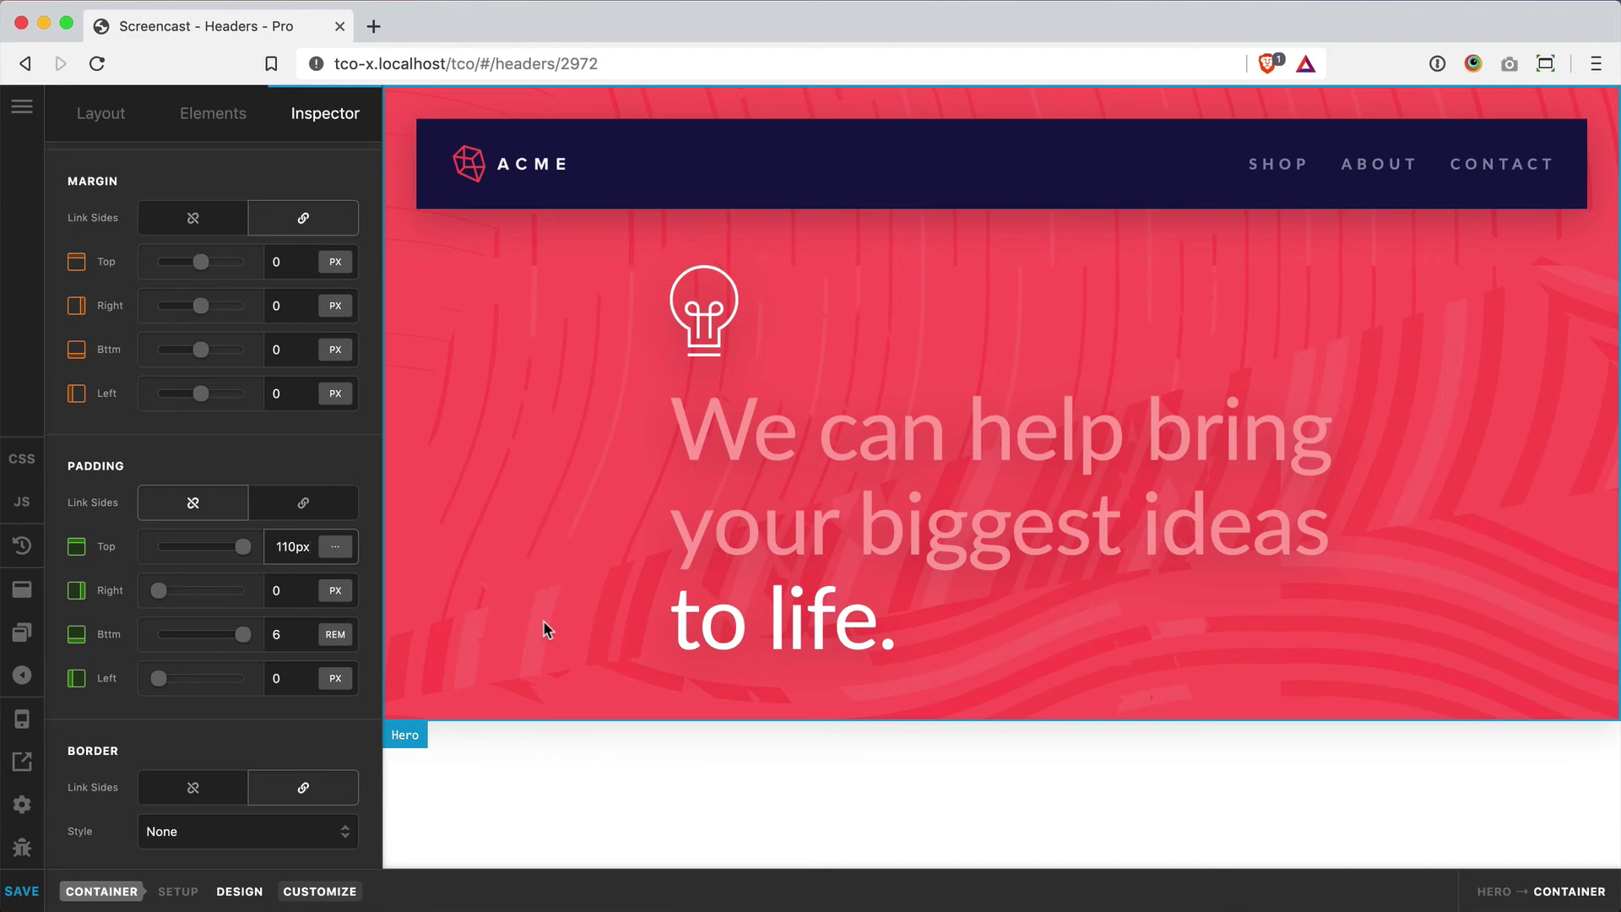
scroll(543, 620, down, 5)
scroll(544, 620, up, 5)
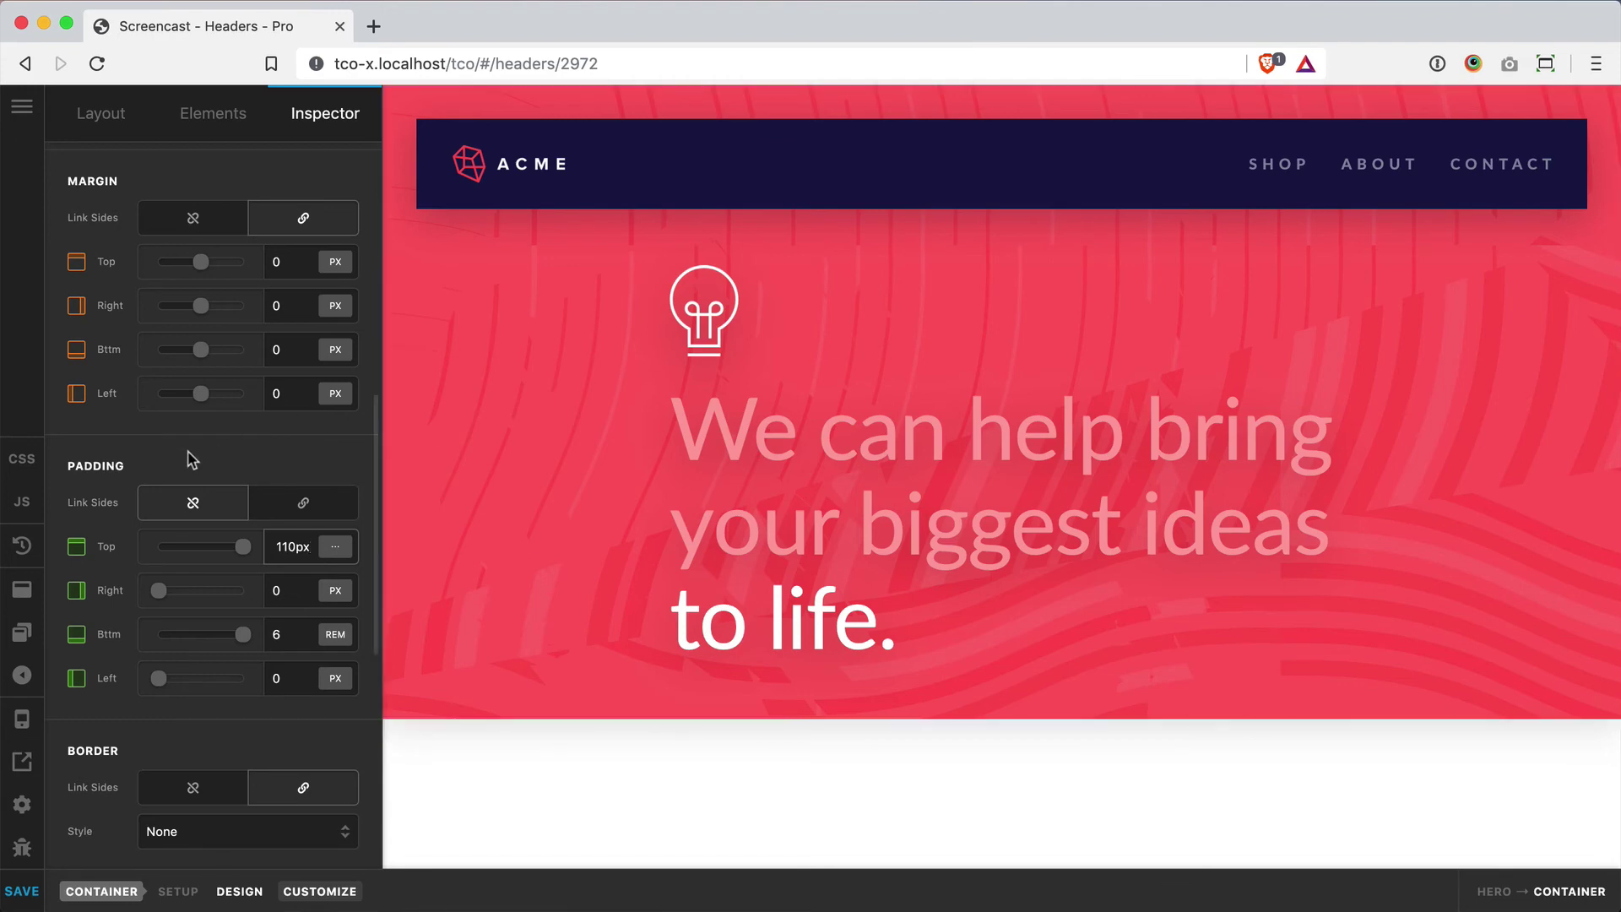
scroll(189, 456, up, 7)
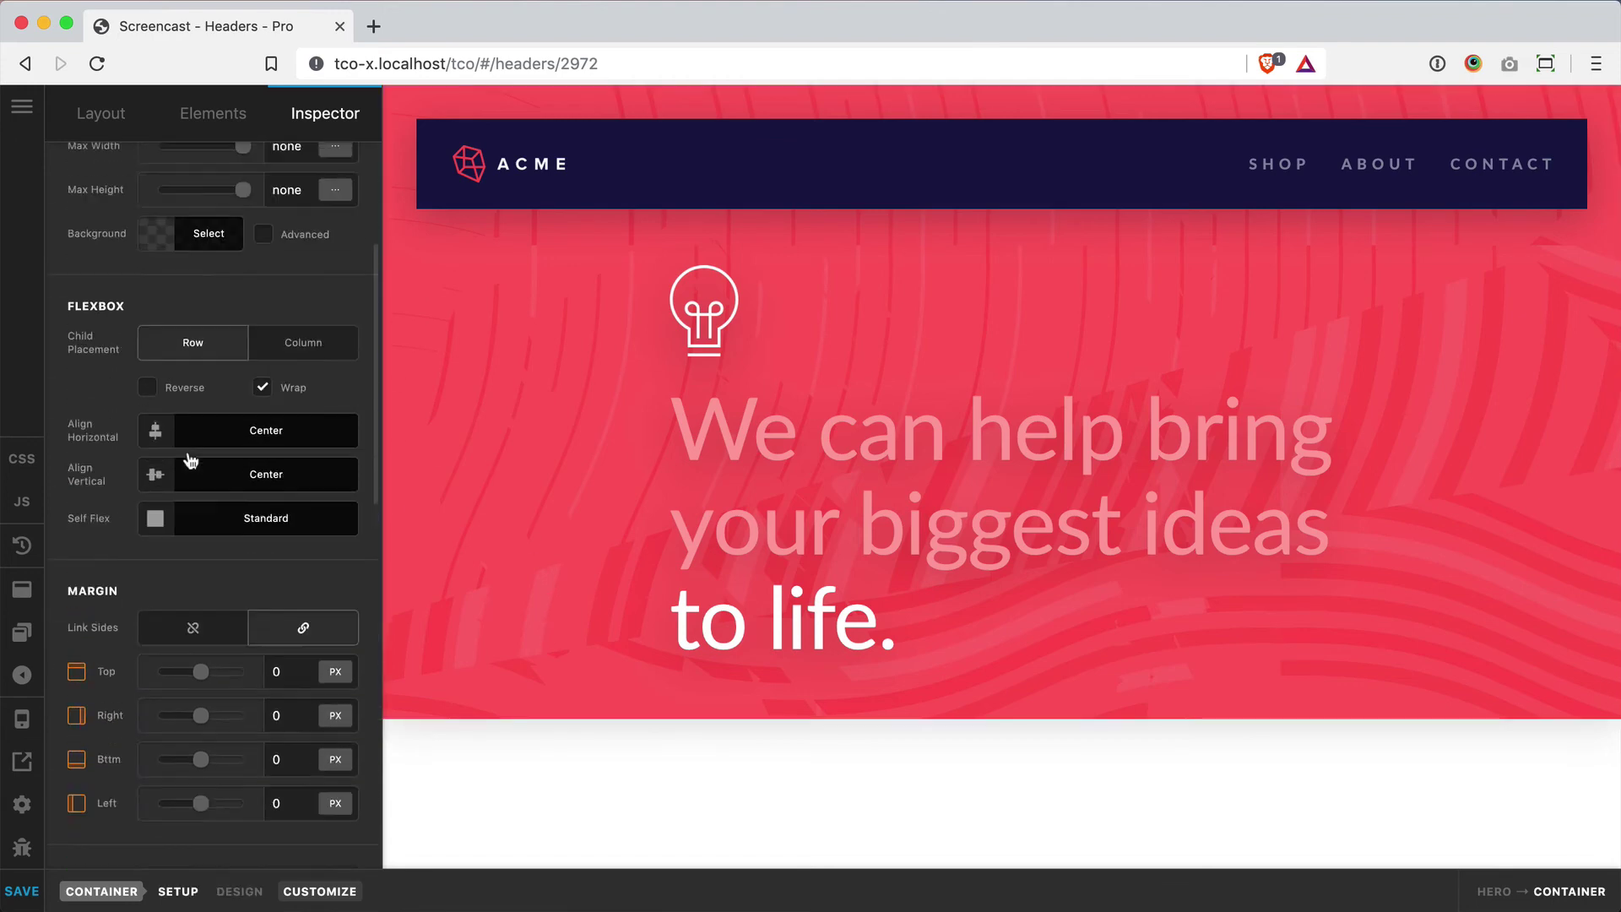
Turn Sticky Bar on for the ACME header bar and scroll the preview to test it.
click(838, 187)
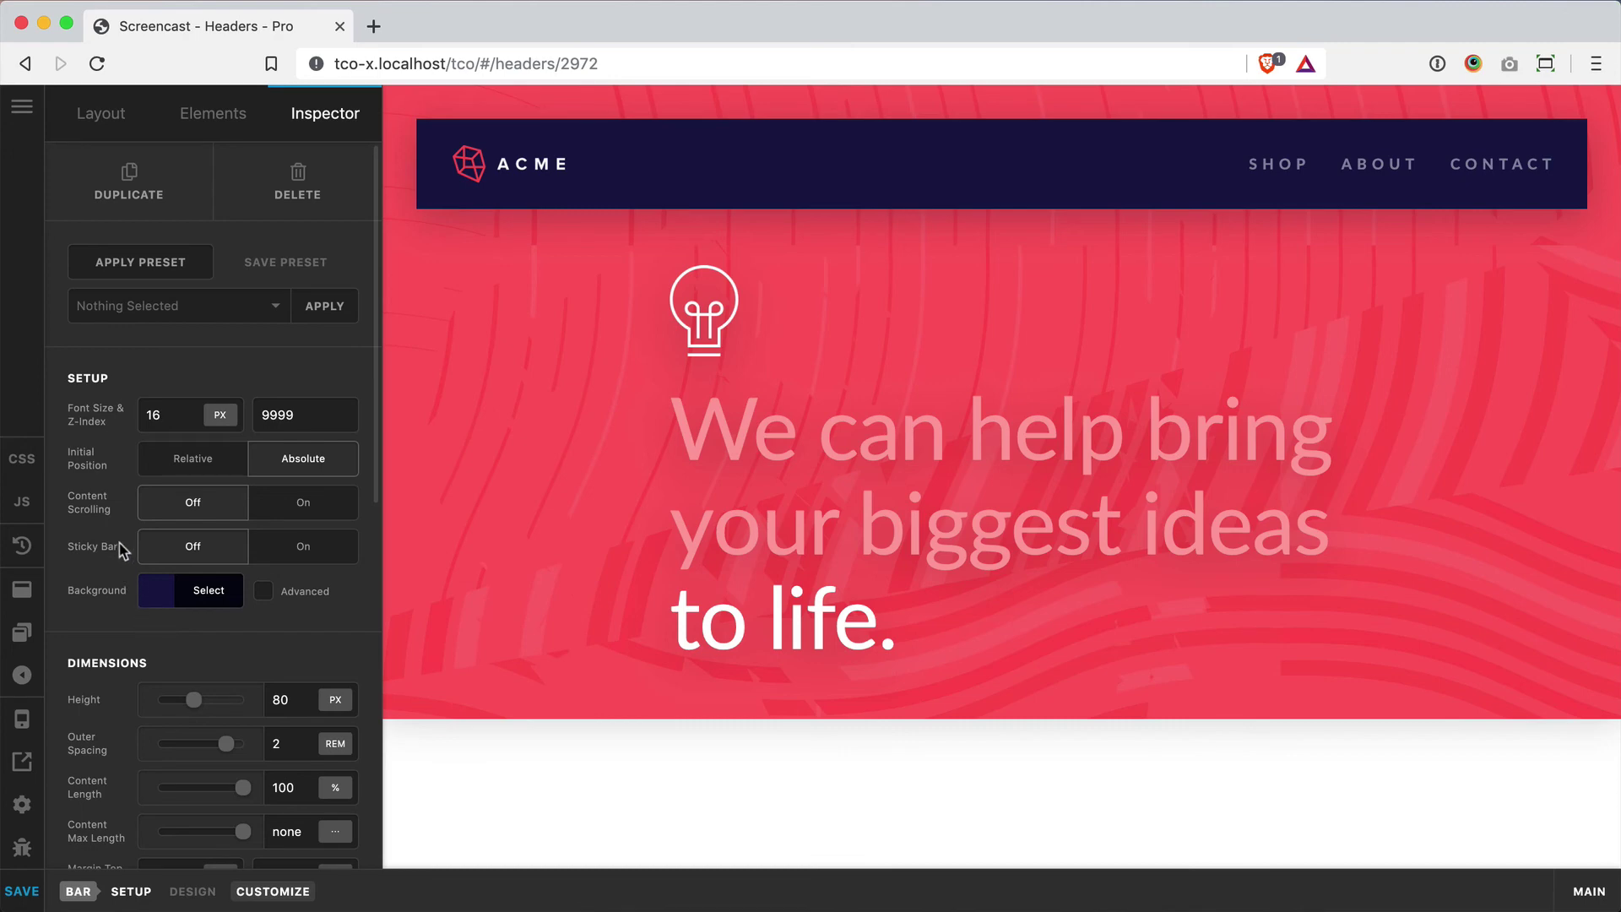
click(326, 554)
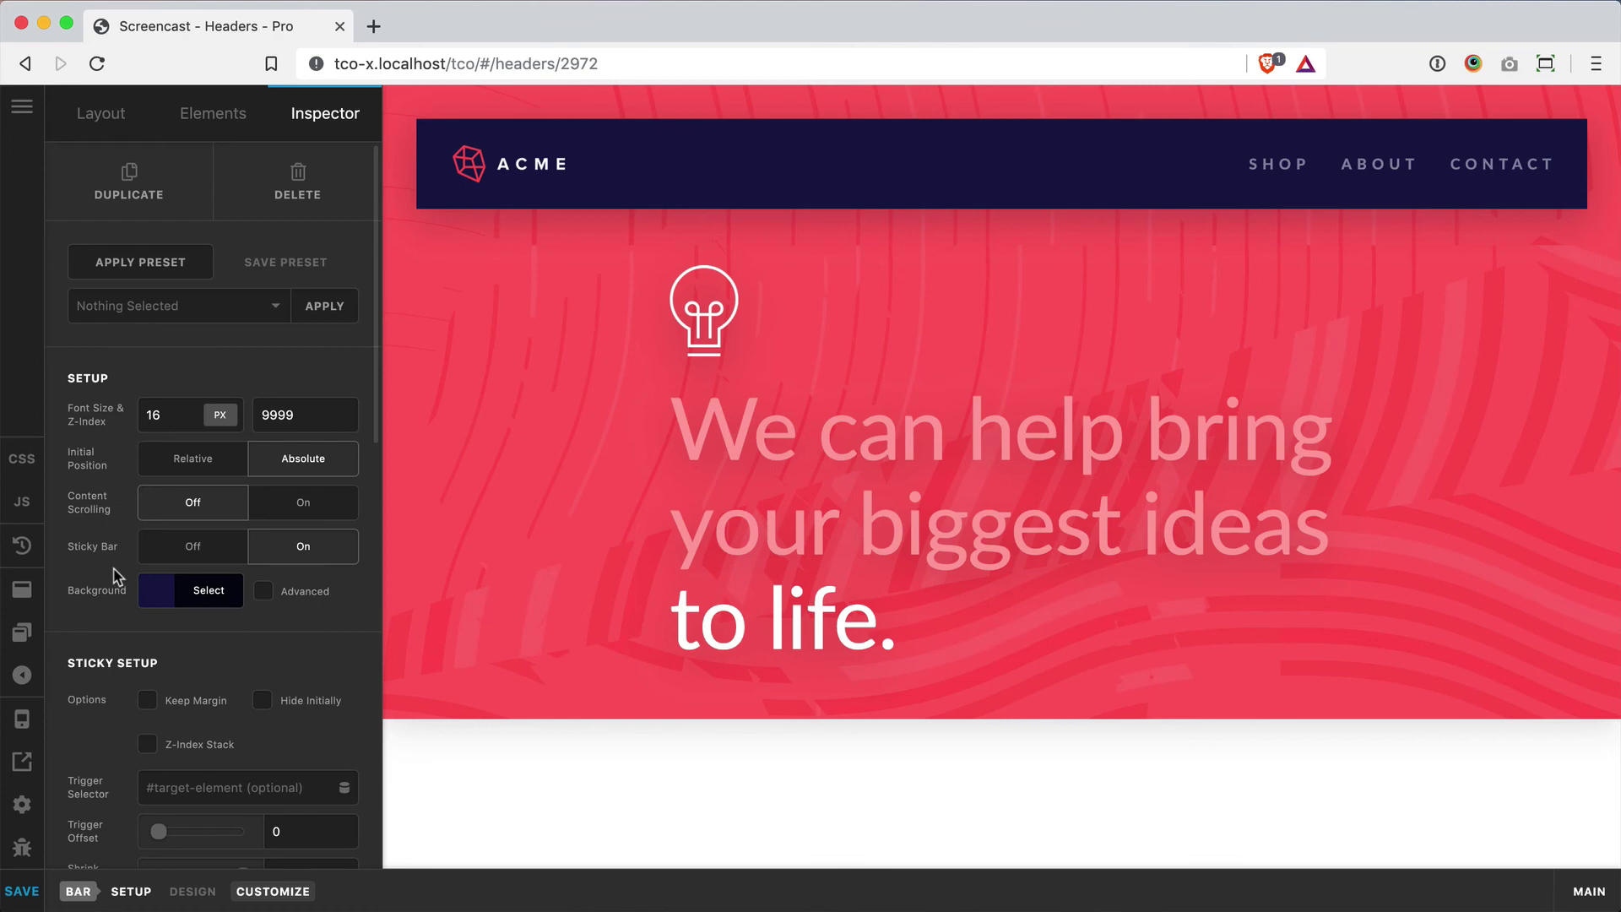
scroll(527, 541, down, 5)
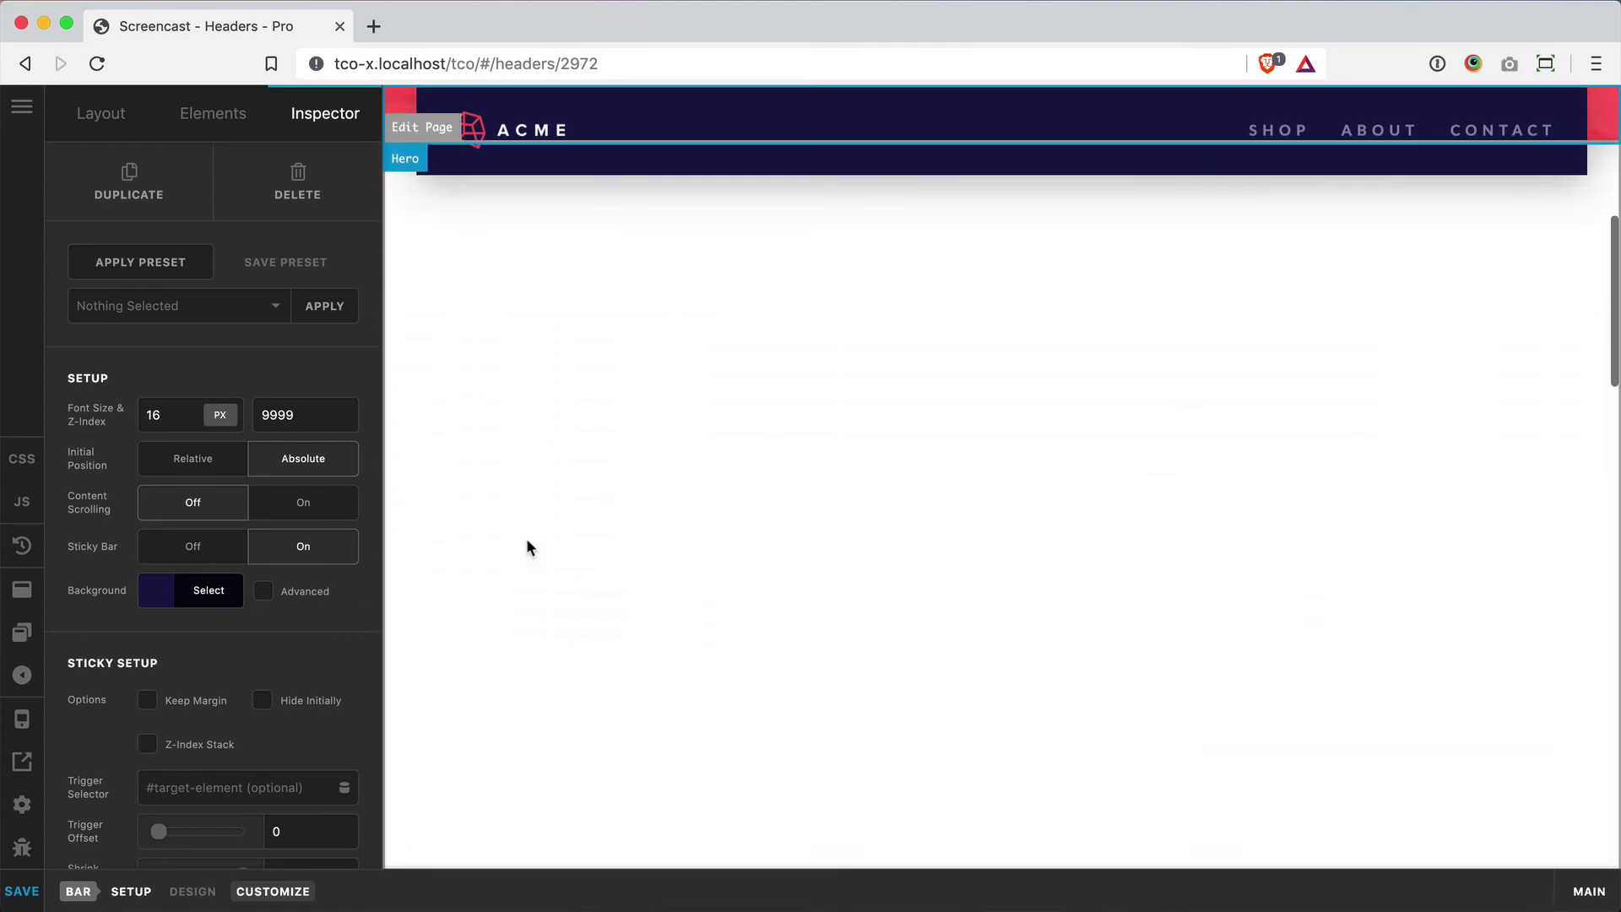
scroll(525, 539, up, 10)
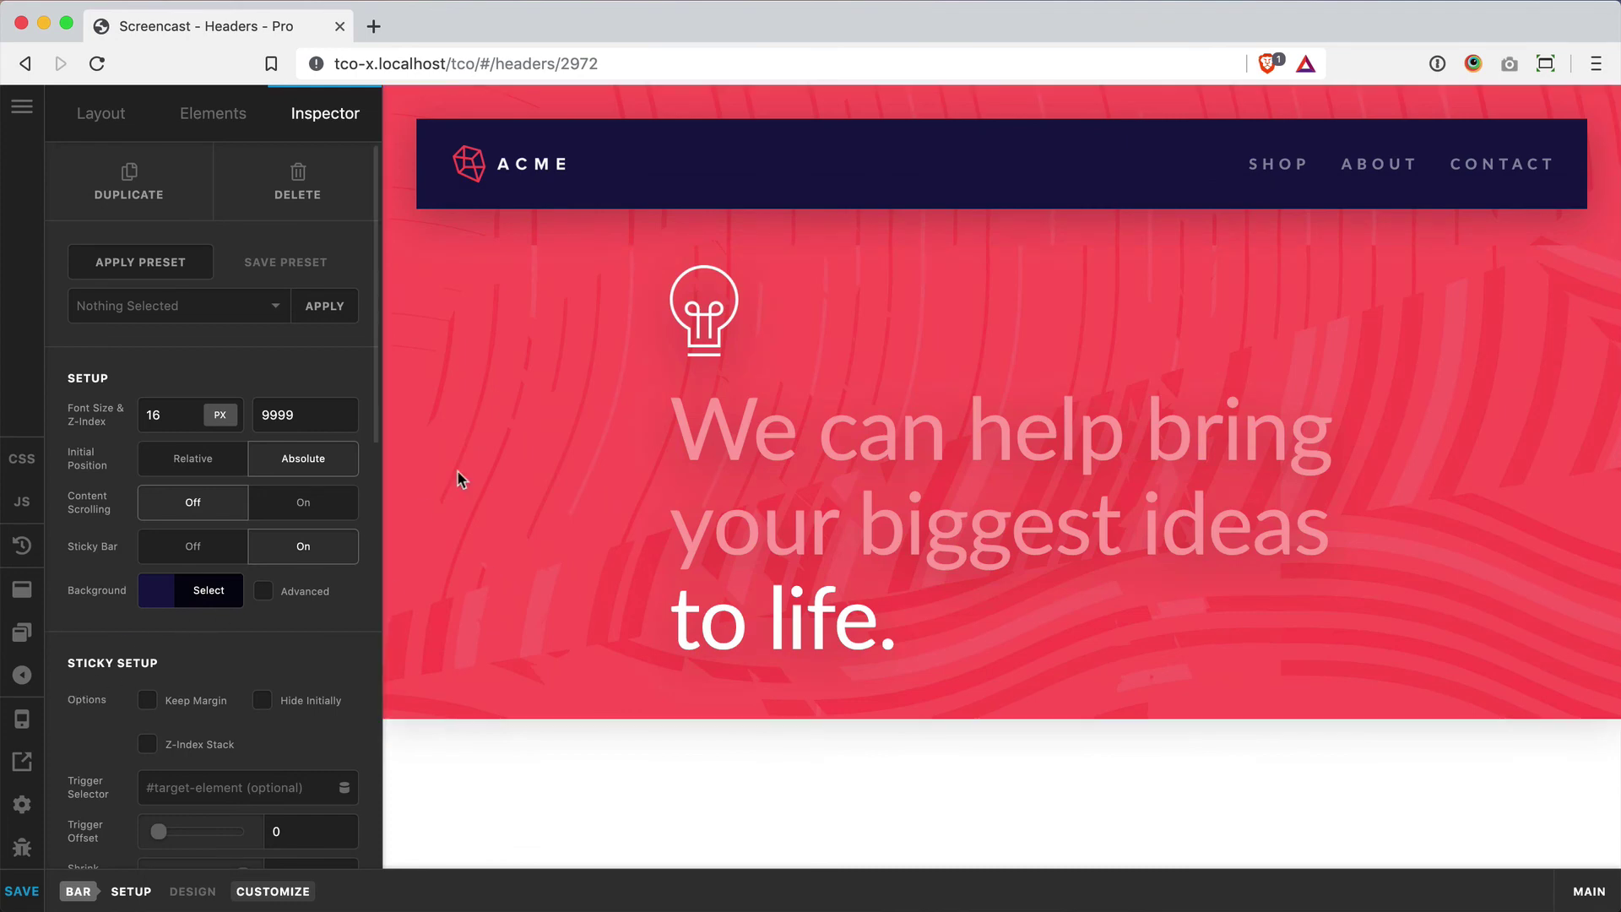
scroll(474, 471, down, 10)
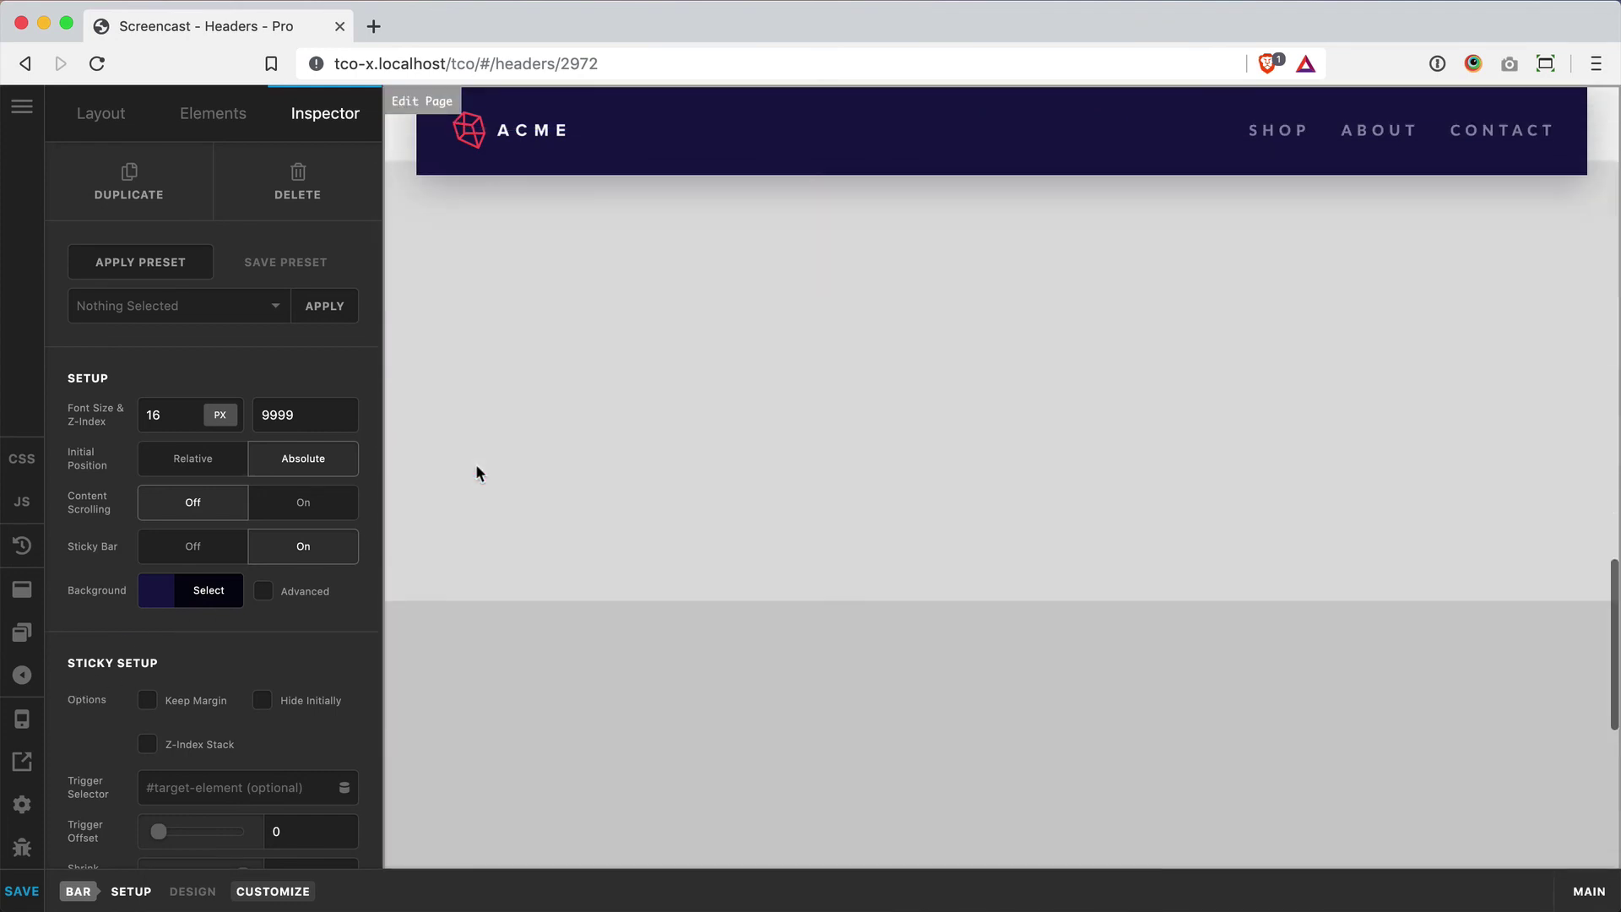
scroll(476, 471, up, 10)
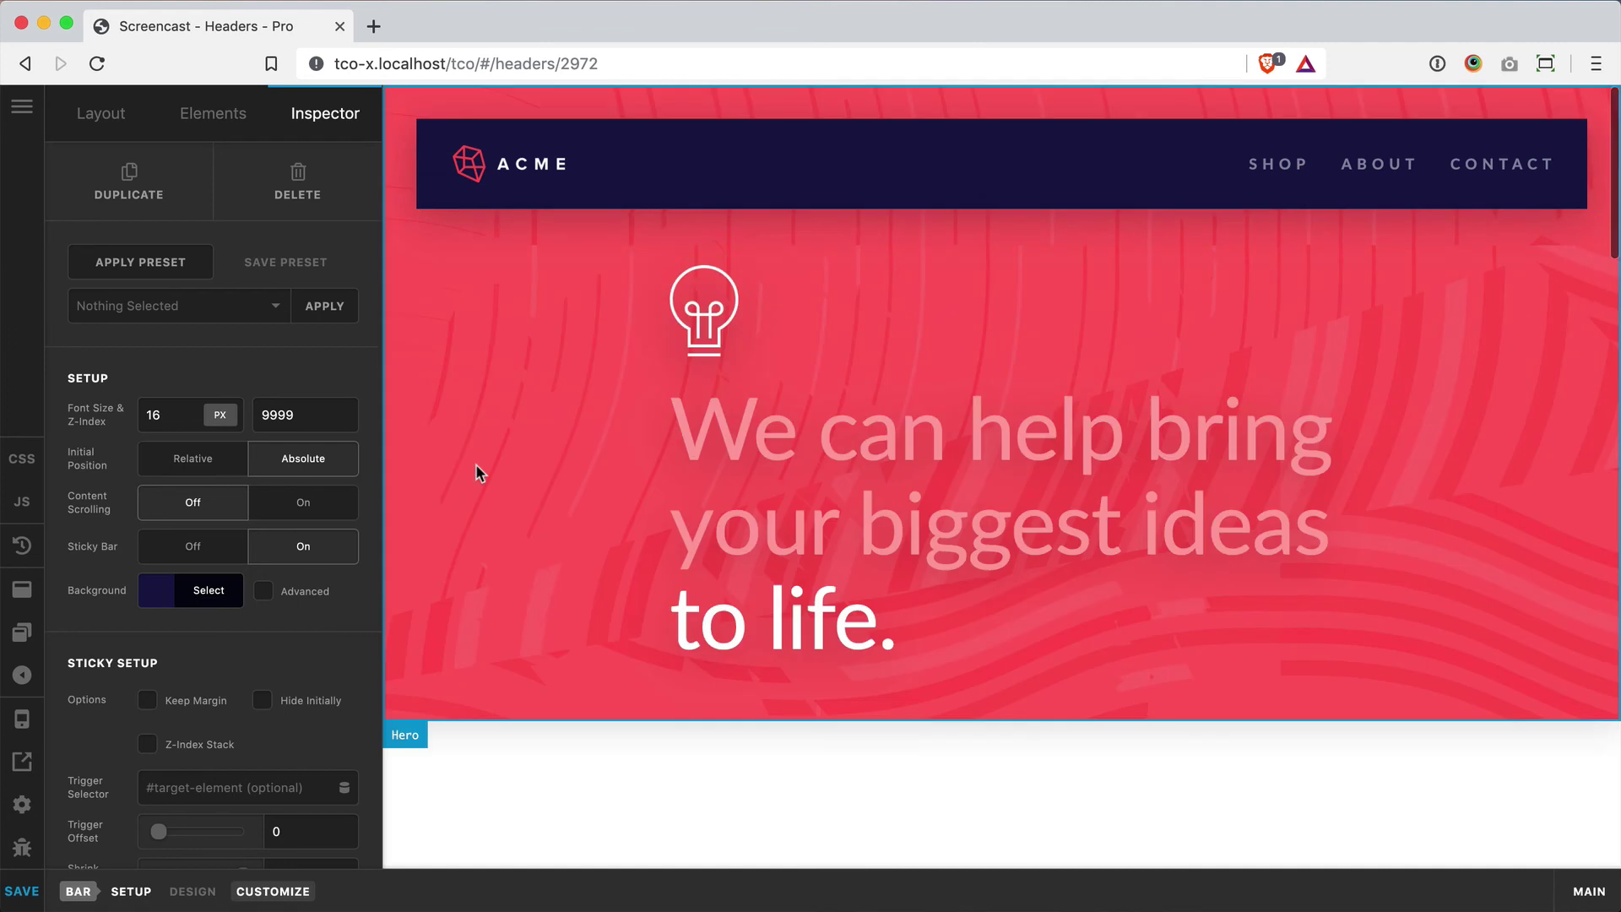
Enable Keep Margin in Sticky Setup and scroll the preview up and down to verify.
click(148, 701)
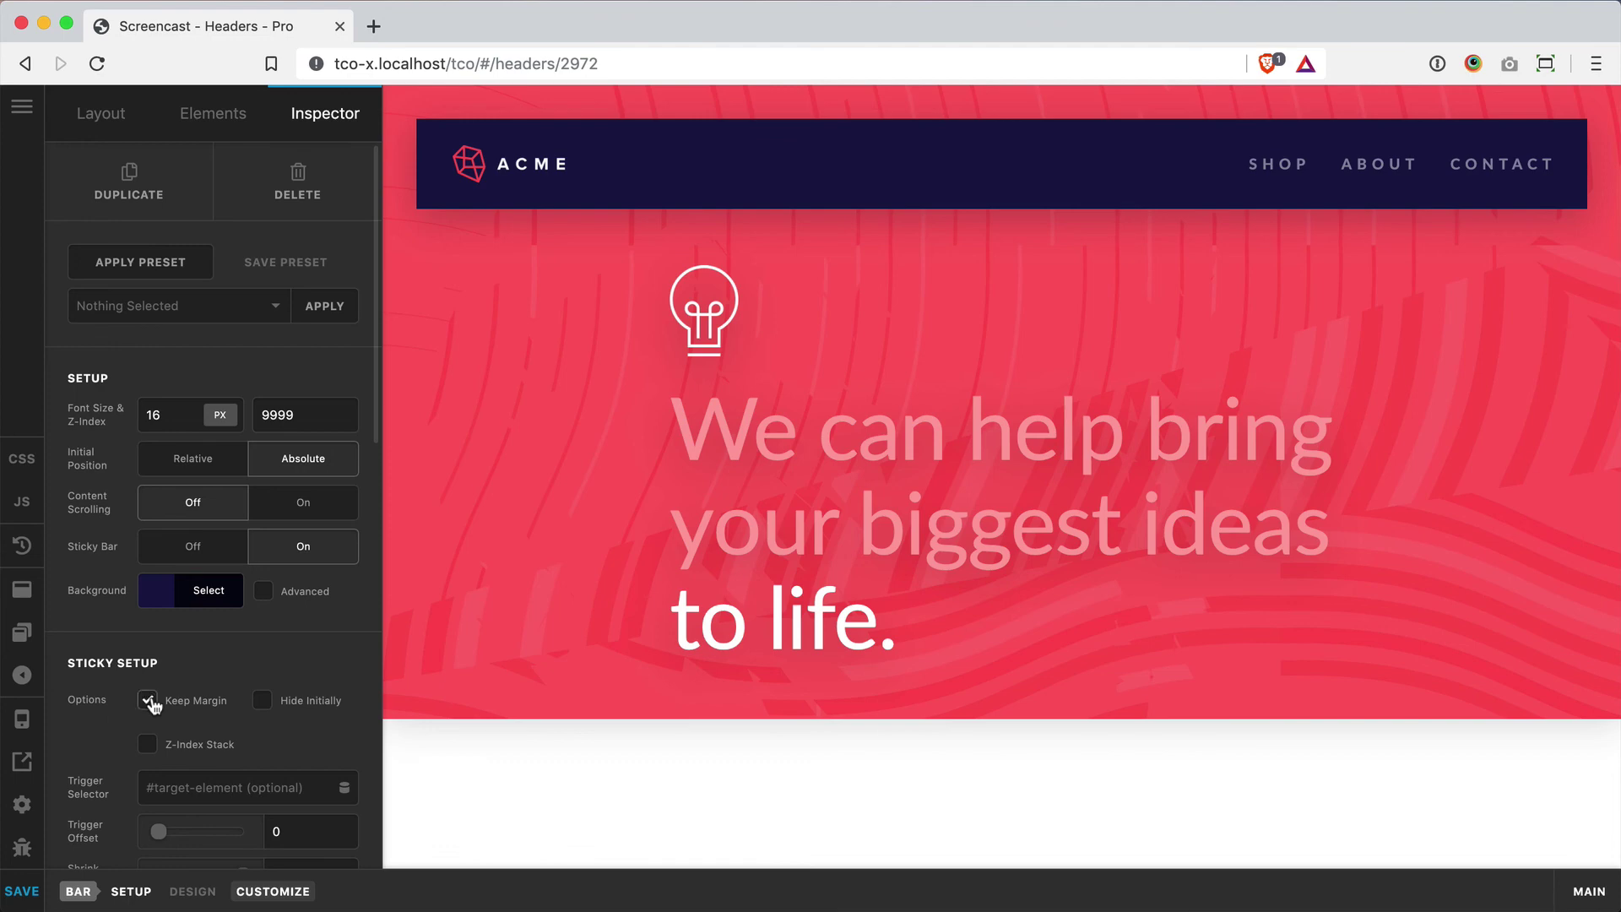
scroll(608, 423, down, 3)
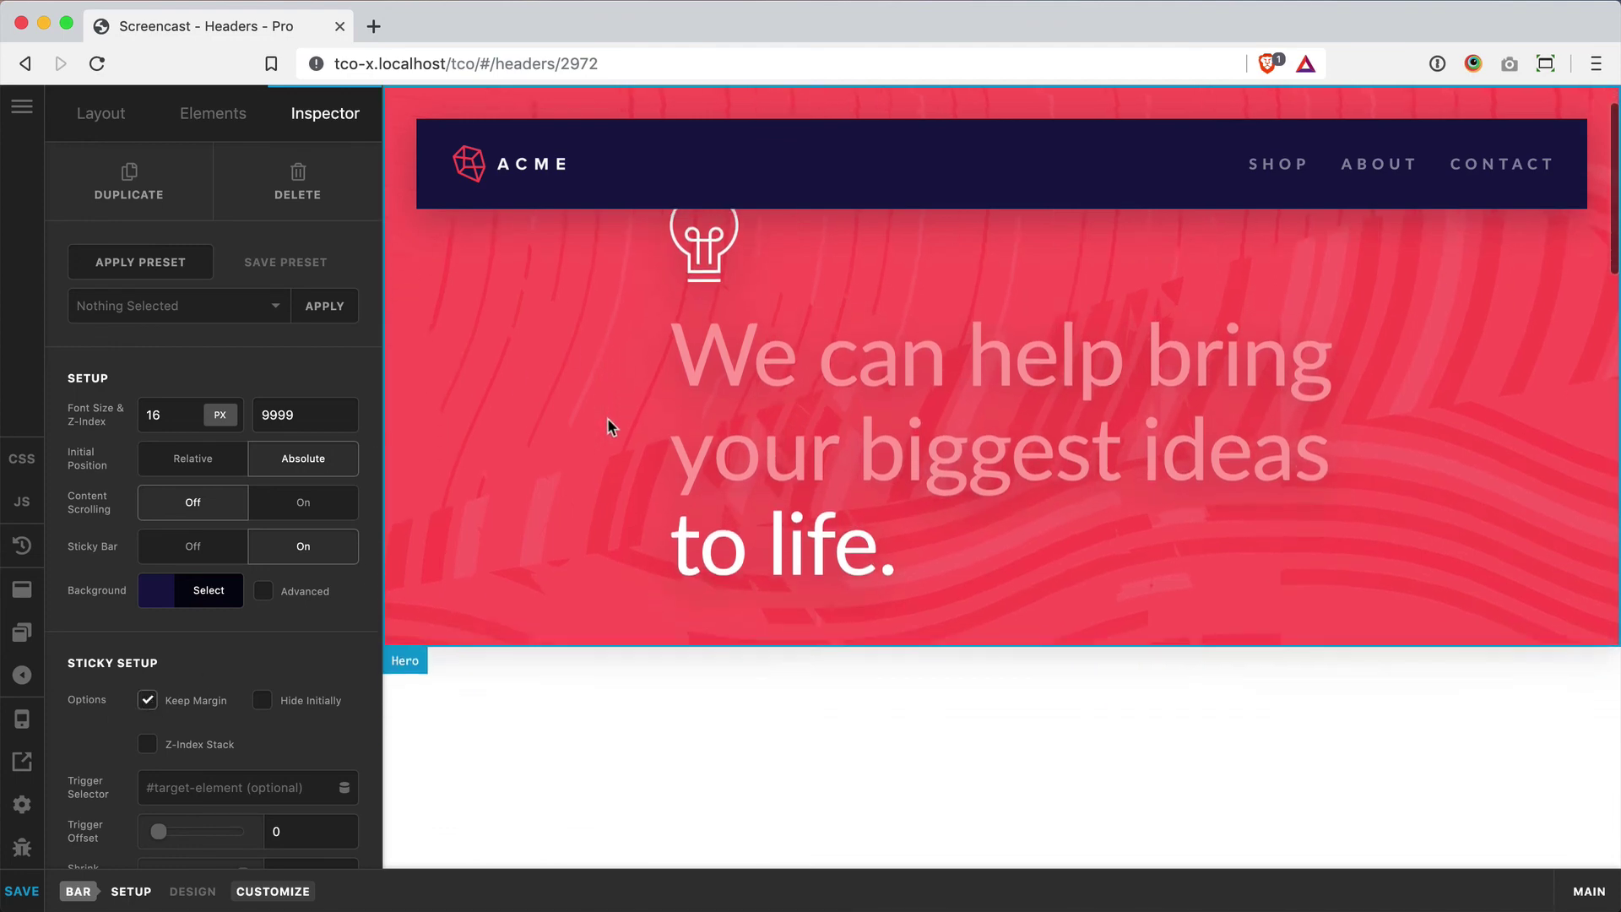
scroll(606, 417, down, 5)
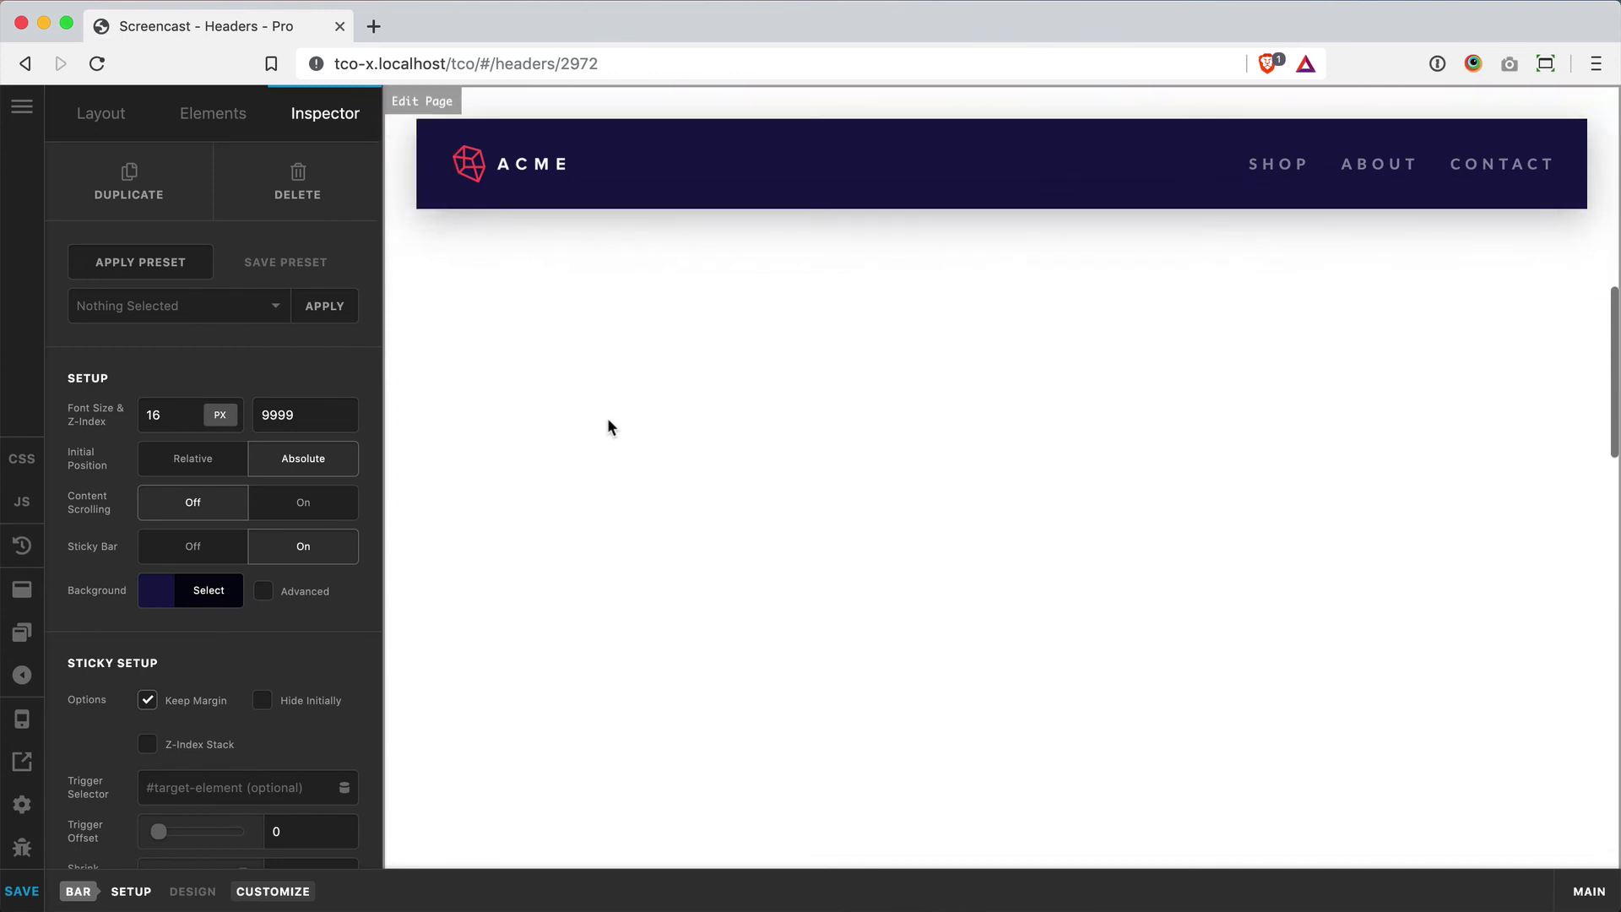
scroll(606, 417, up, 4)
scroll(606, 417, up, 4)
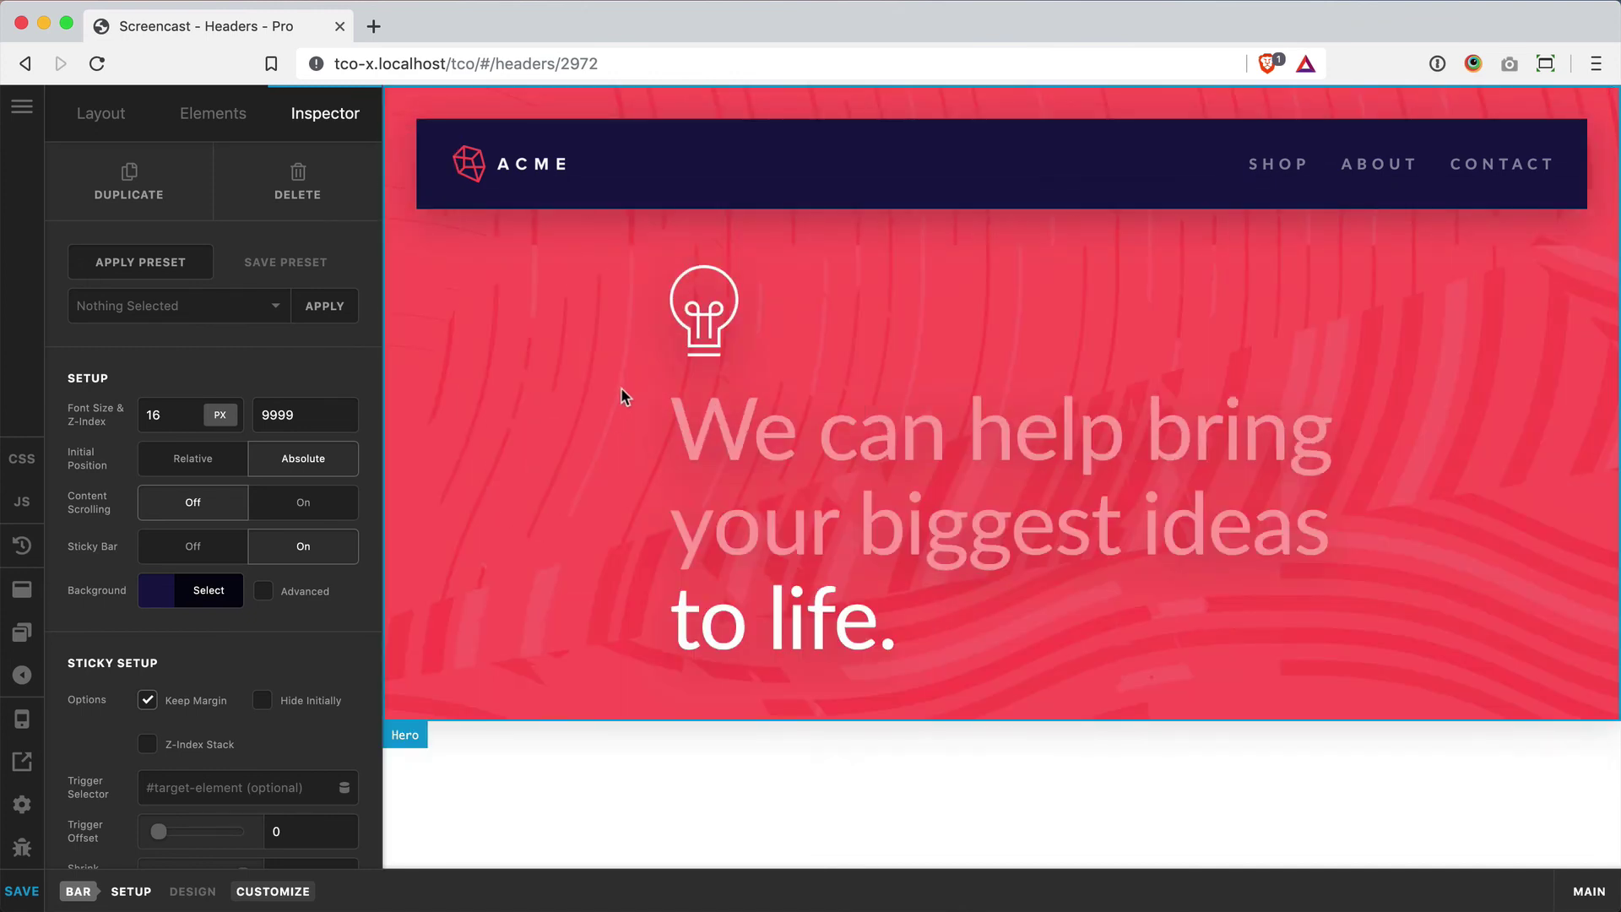
scroll(622, 393, down, 6)
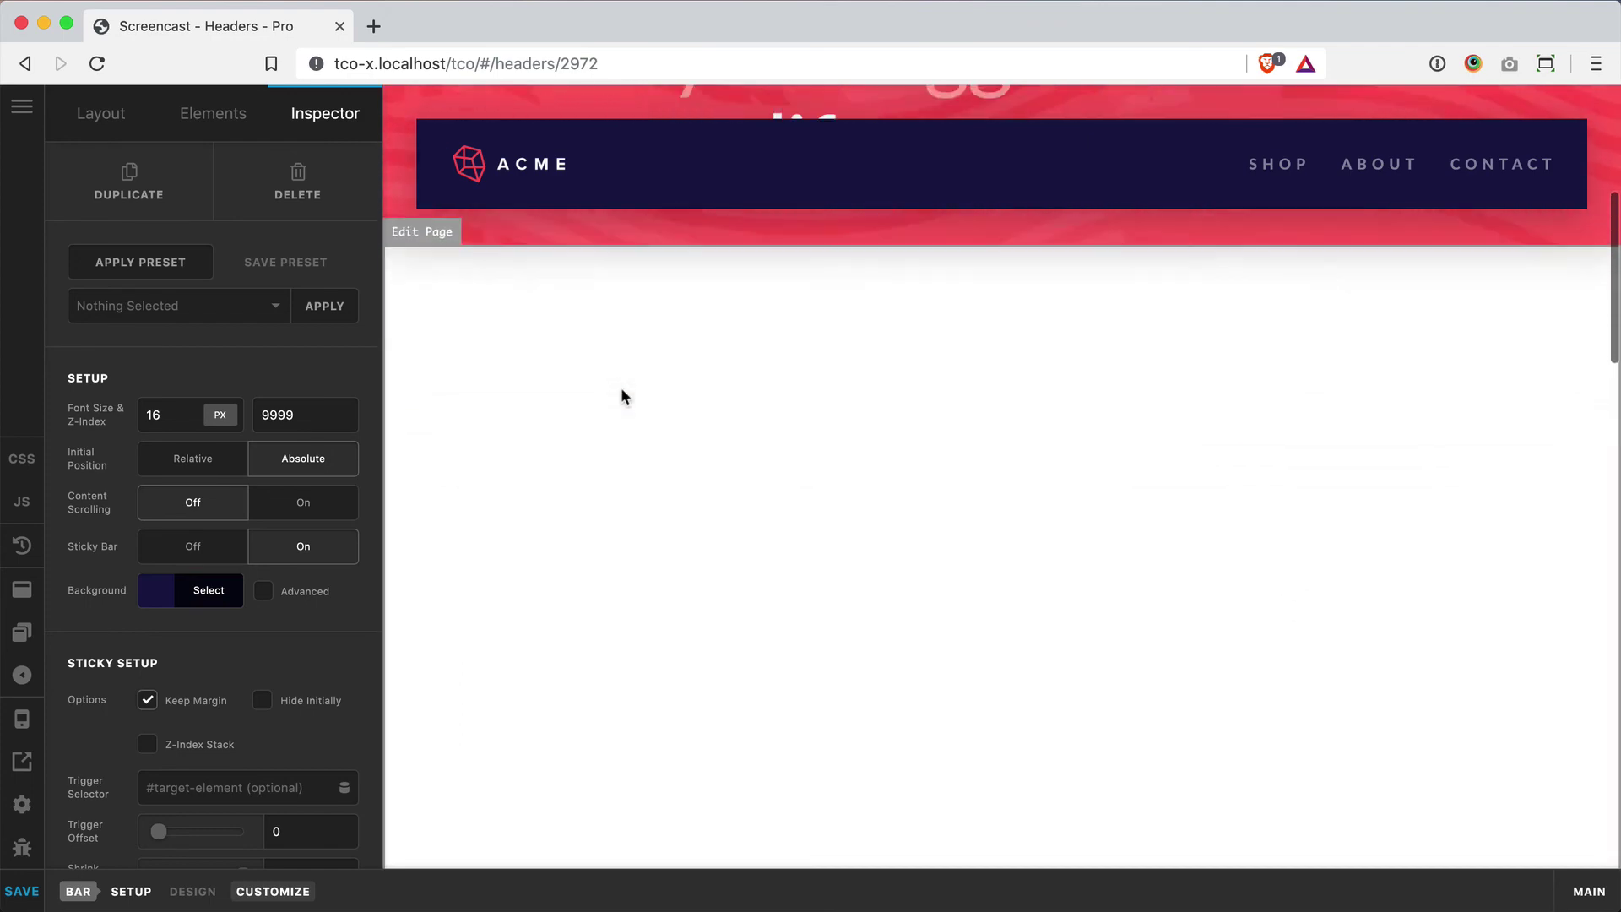
scroll(621, 391, up, 6)
scroll(622, 391, down, 8)
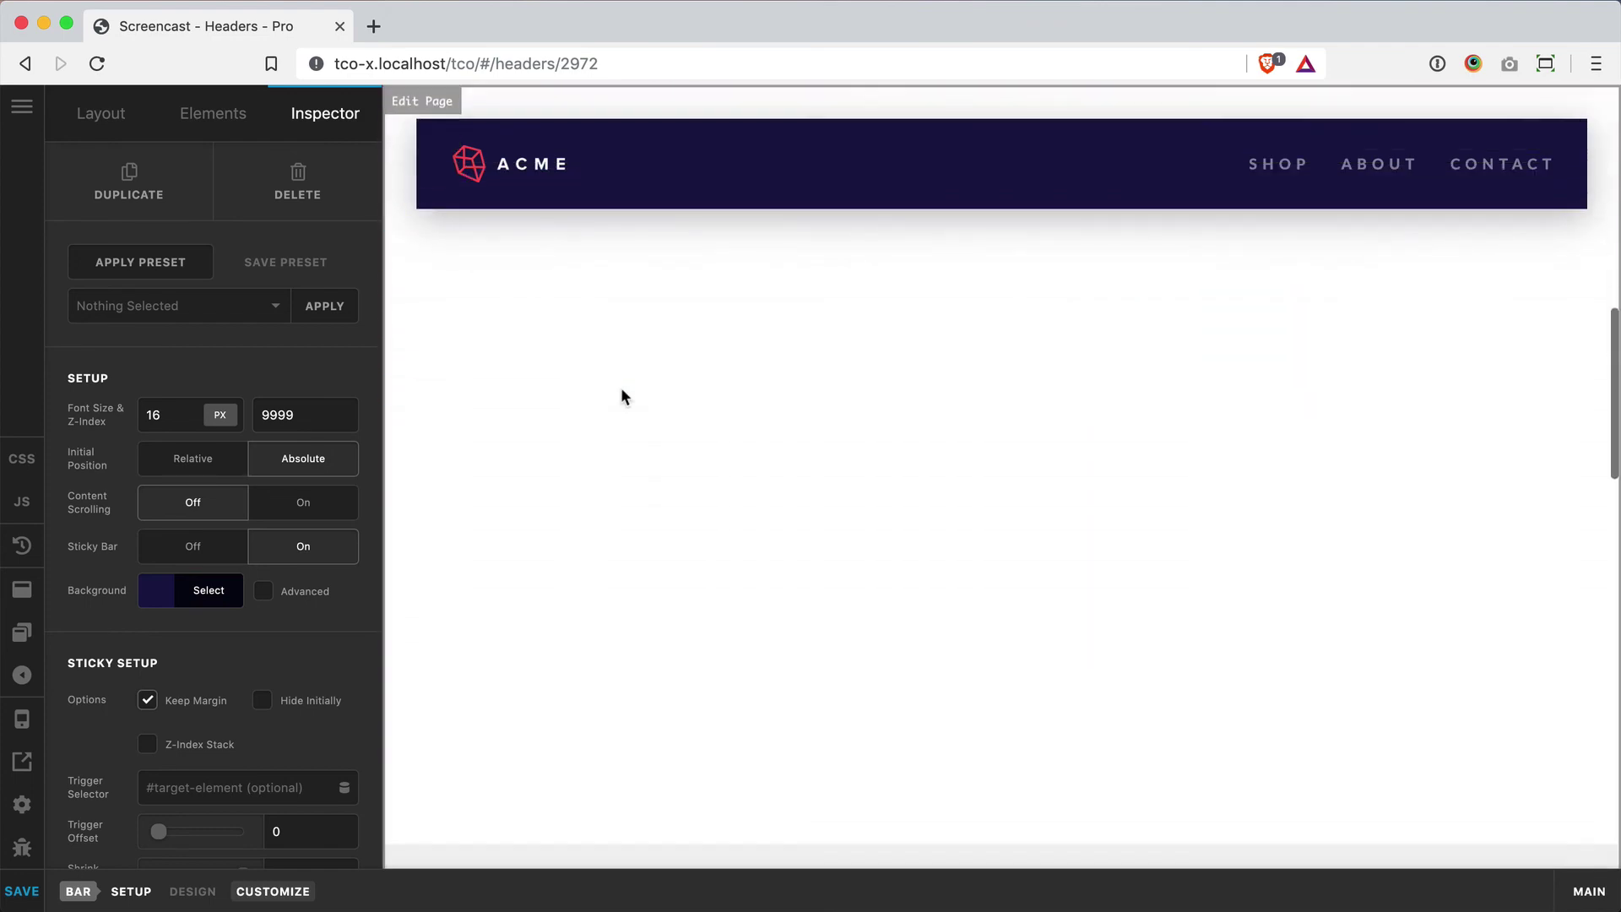
scroll(622, 395, down, 20)
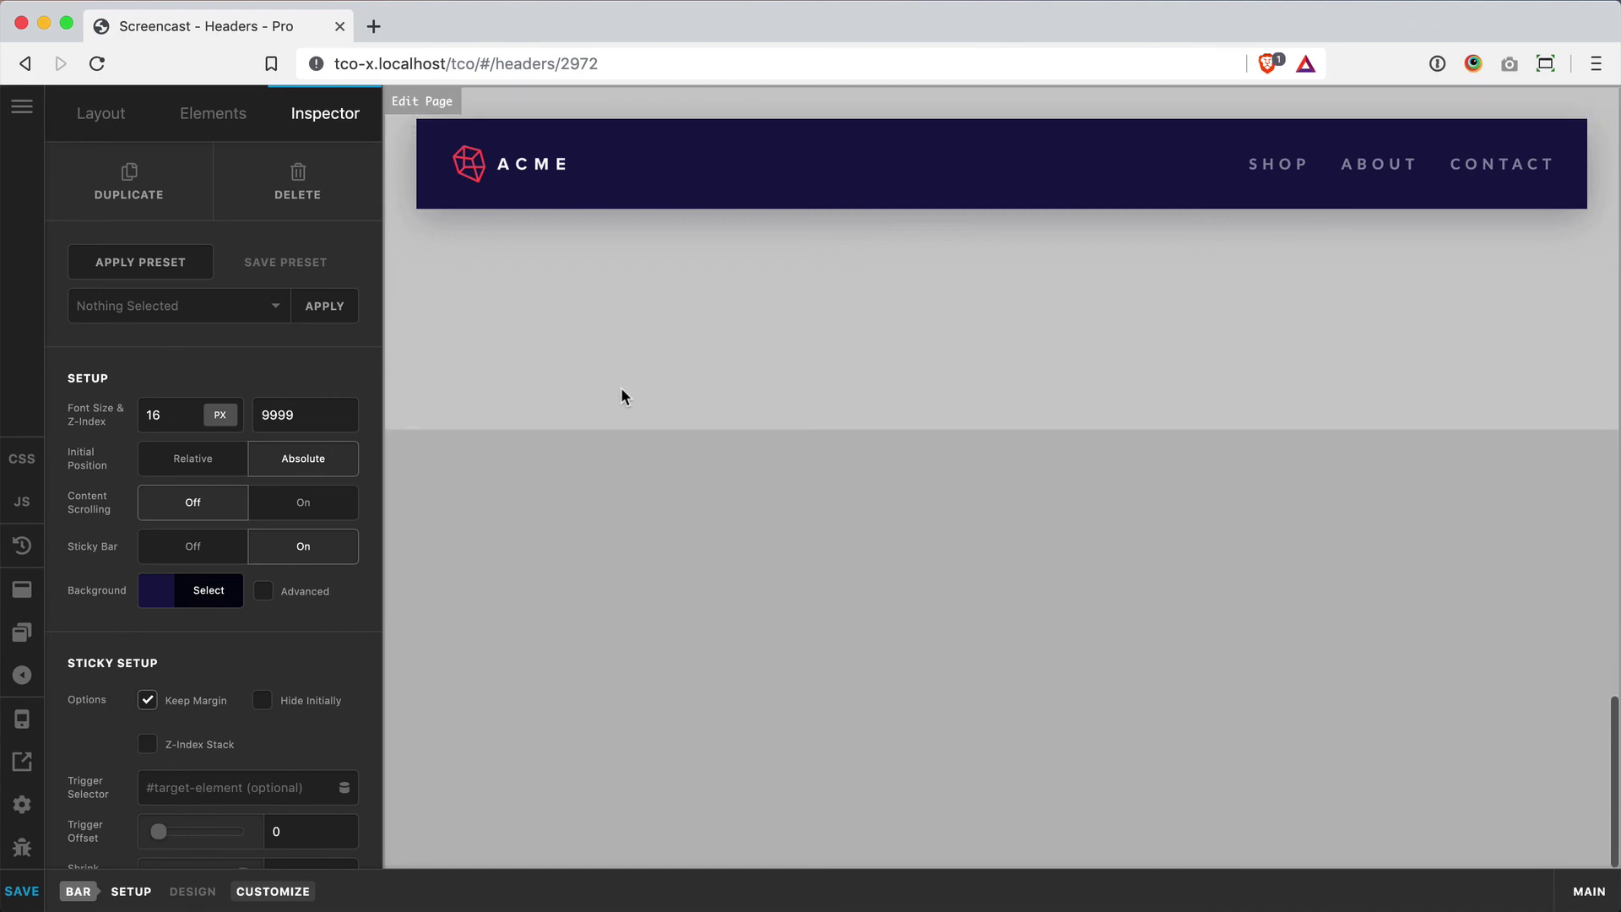
scroll(621, 387, up, 20)
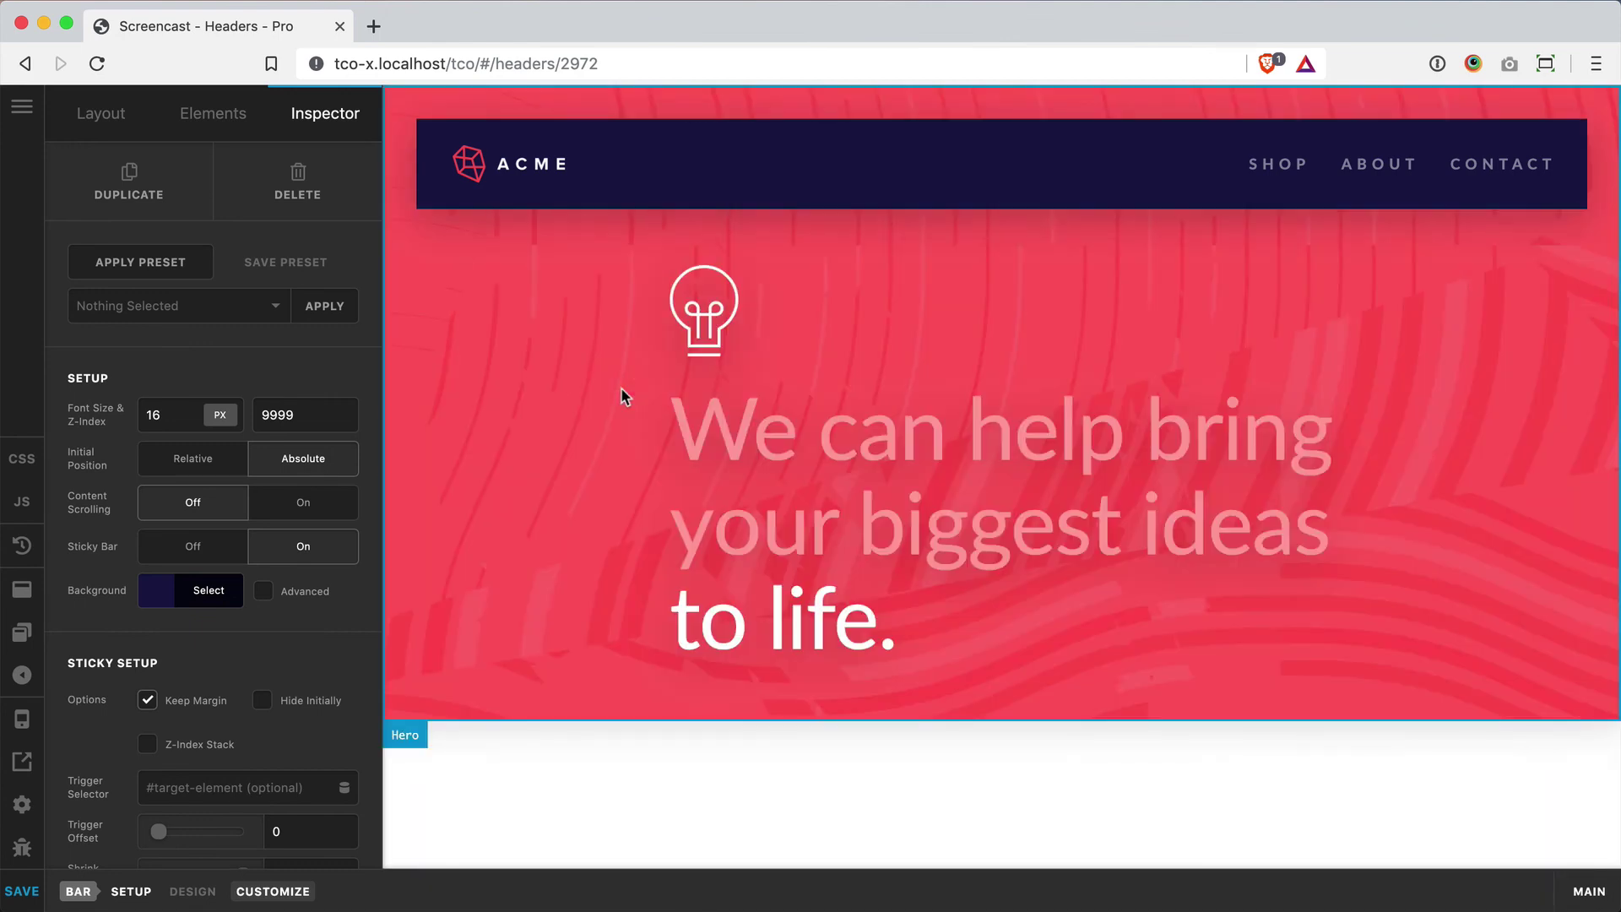